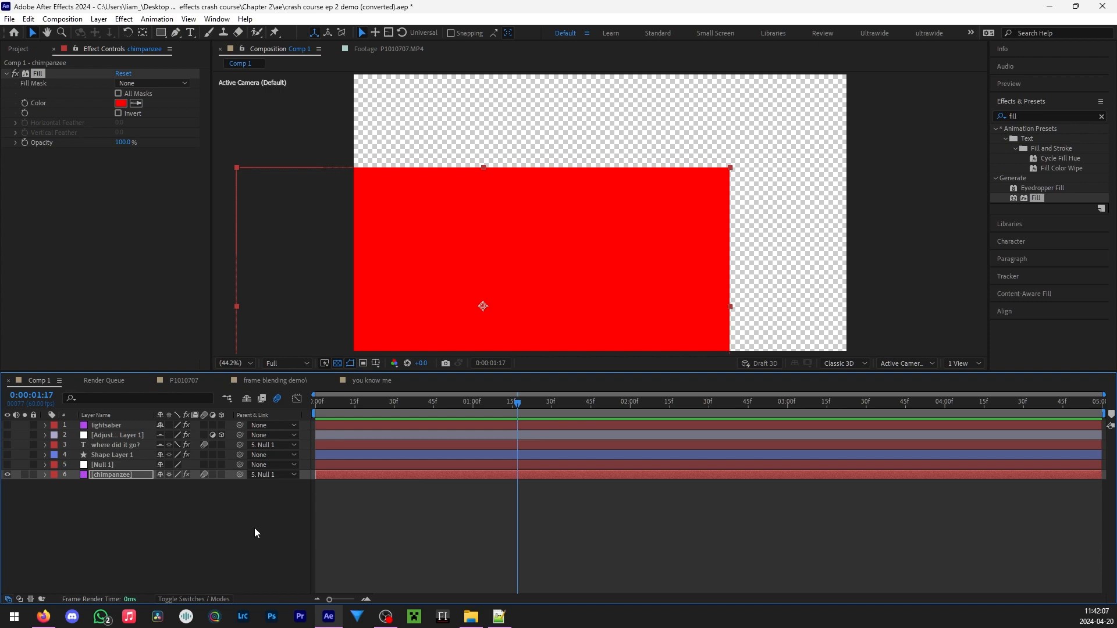
Change the Fill effect's color on the chimpanzee layer to the muted purple 975DC0.
{"action": "left_click", "coordinate": [107, 473]}
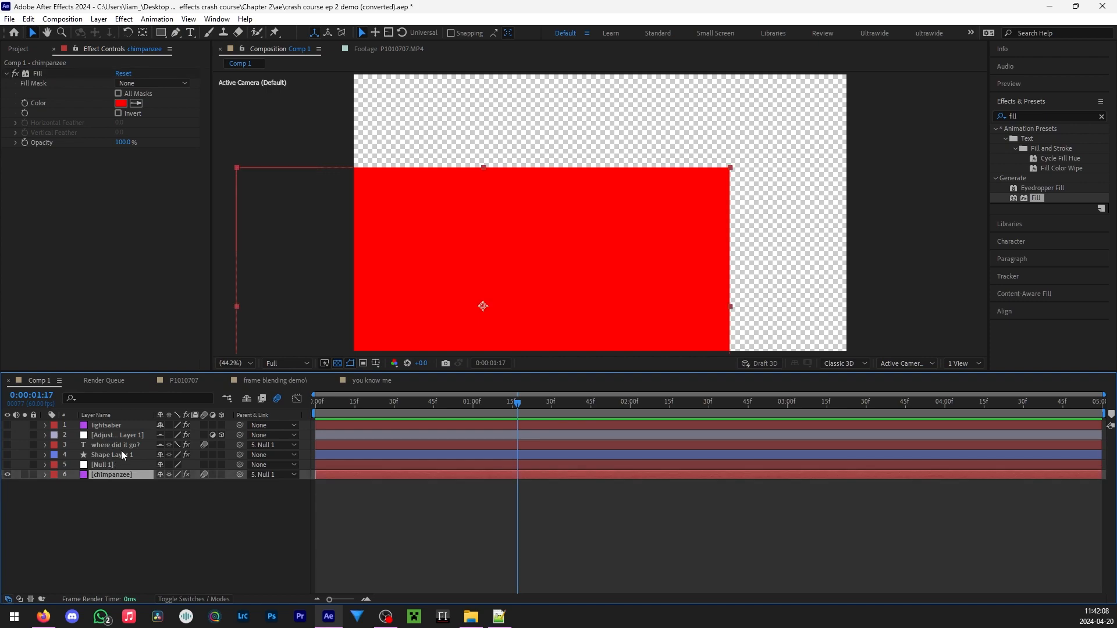
{"action": "left_click", "coordinate": [120, 103]}
{"action": "left_click_drag", "start_coordinate": [460, 278], "coordinate": [435, 239]}
{"action": "left_click_drag", "start_coordinate": [551, 347], "coordinate": [551, 332]}
{"action": "left_click", "coordinate": [486, 273]}
{"action": "left_click_drag", "start_coordinate": [487, 274], "coordinate": [470, 294]}
{"action": "left_click", "coordinate": [551, 291]}
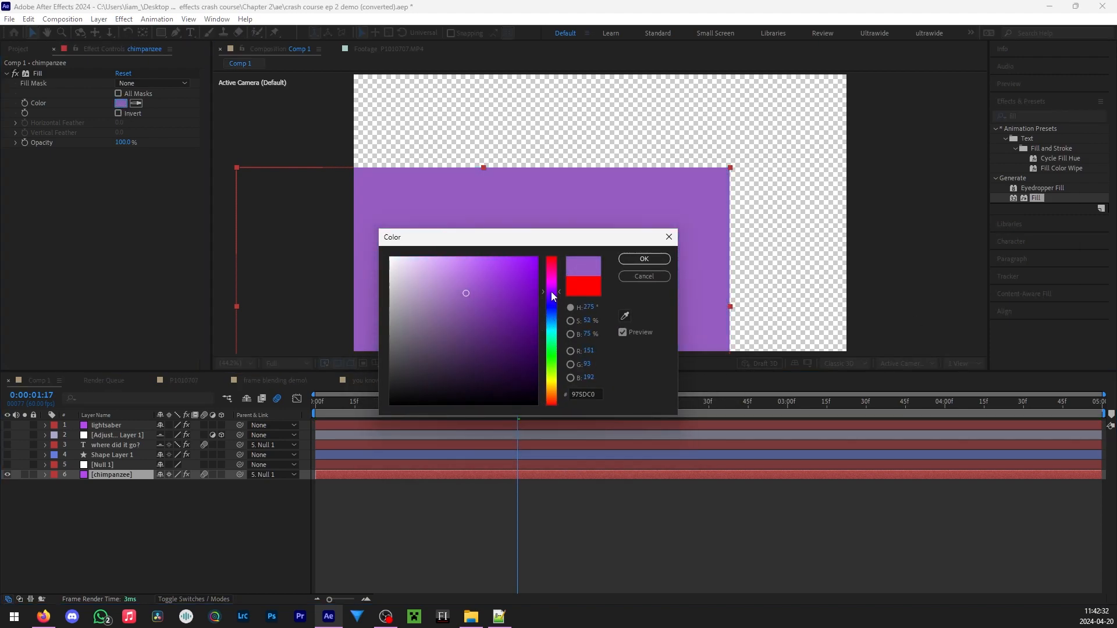
{"action": "left_click", "coordinate": [647, 258]}
Sample the Fill color with the eyedropper from the lightsaber layer's dark red bar in the timeline.
{"action": "left_click", "coordinate": [137, 103]}
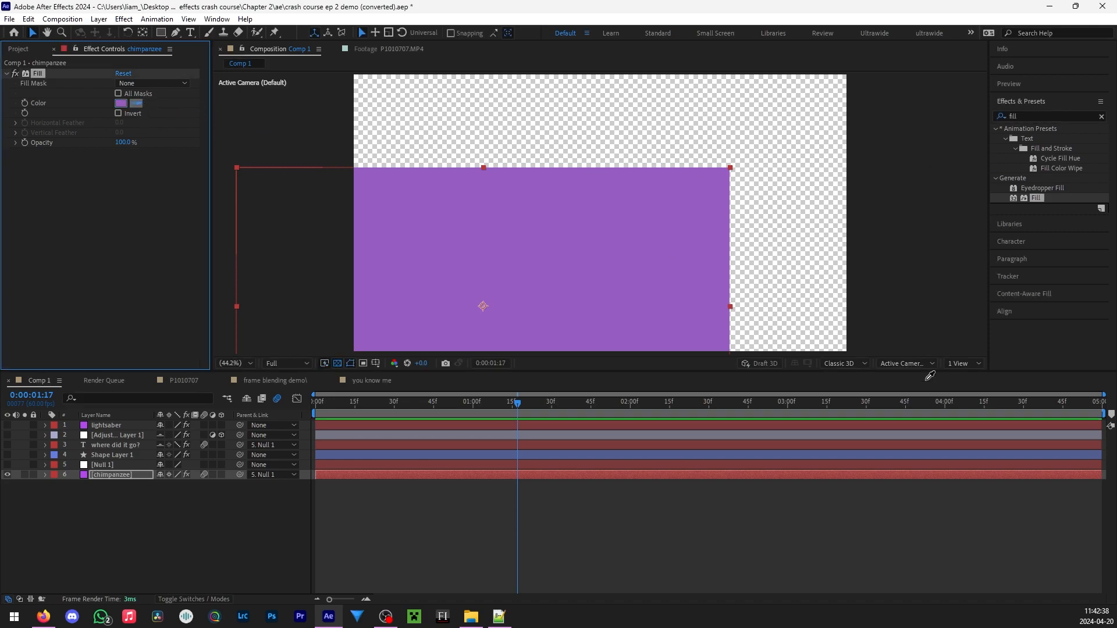
{"action": "left_click", "coordinate": [925, 425]}
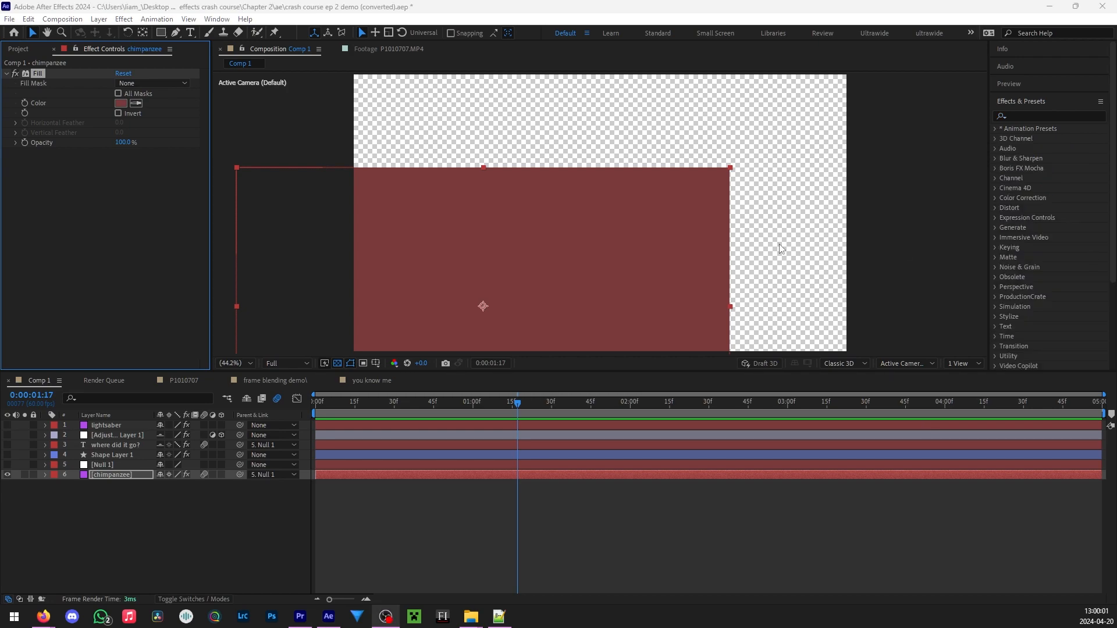
Toggle the Fill effect's Invert option on and off twice, and try out its opacity control.
{"action": "left_click", "coordinate": [118, 114]}
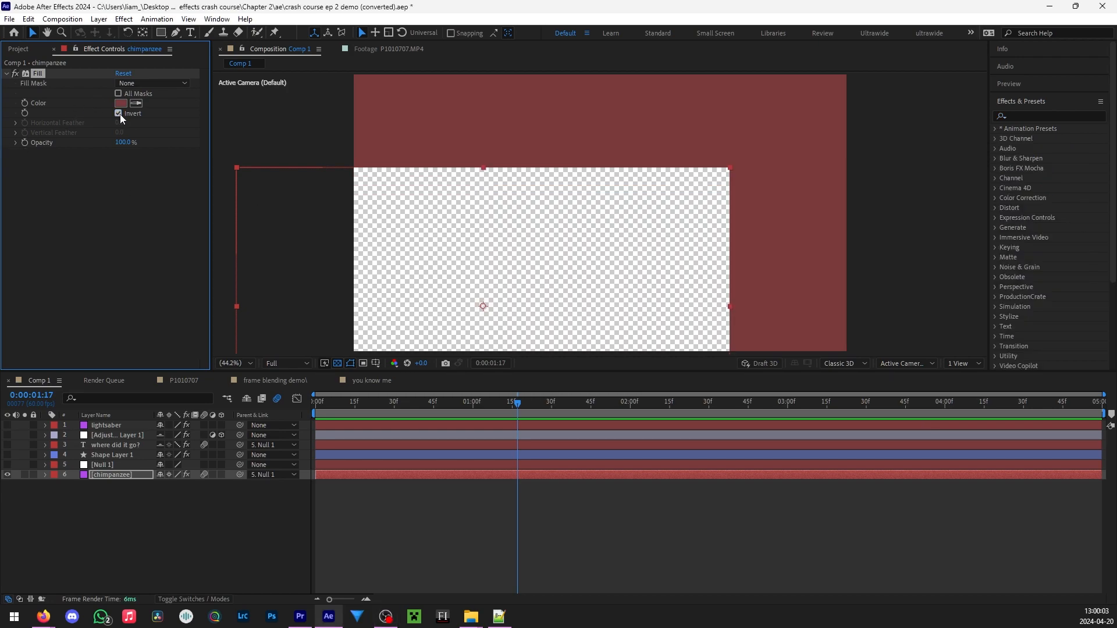
{"action": "left_click", "coordinate": [118, 113]}
{"action": "left_click", "coordinate": [119, 114]}
{"action": "left_click", "coordinate": [119, 114]}
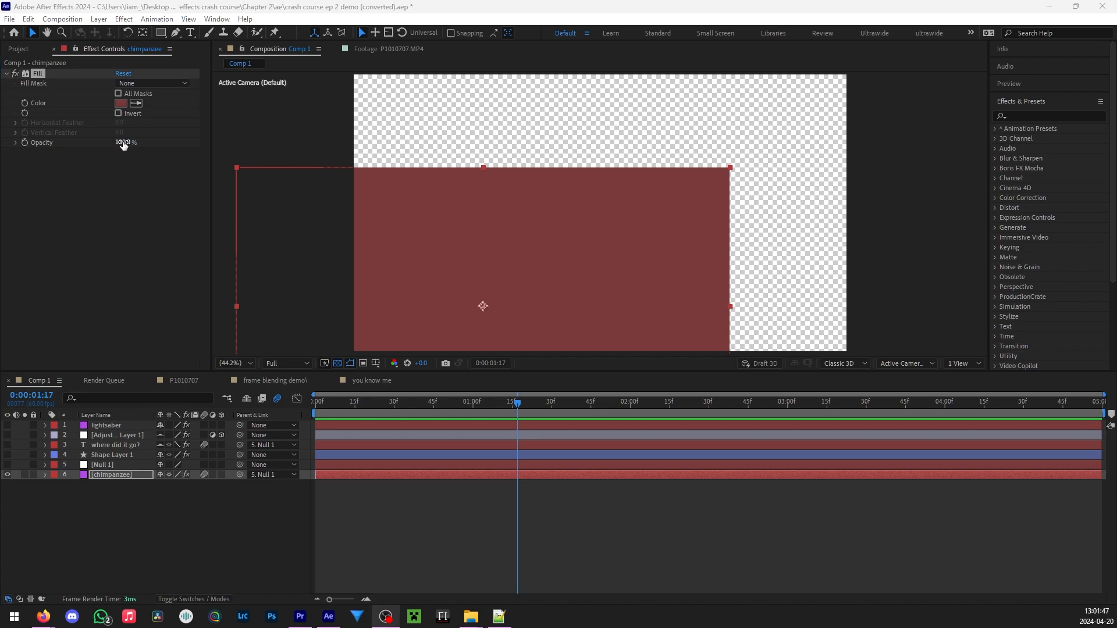
{"action": "mouse_move", "coordinate": [121, 142]}
{"action": "left_mouse_down"}
{"action": "mouse_move", "coordinate": [88, 142]}
{"action": "mouse_move", "coordinate": [122, 142]}
{"action": "left_mouse_up"}
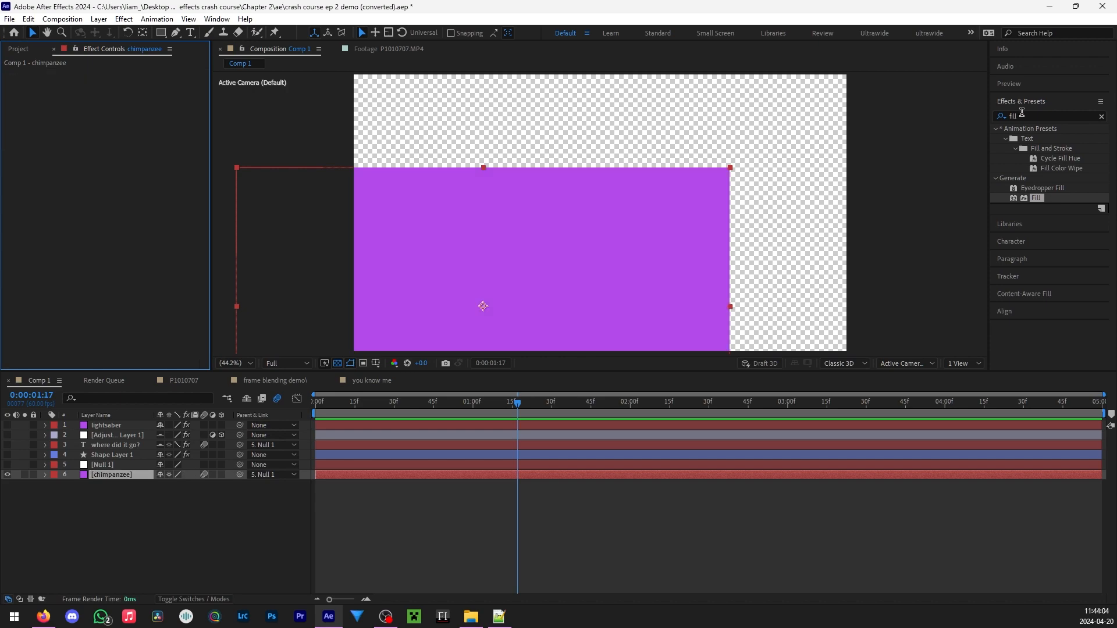
Find the Transform effect and apply it to the chimpanzee layer.
{"action": "left_click", "coordinate": [993, 115]}
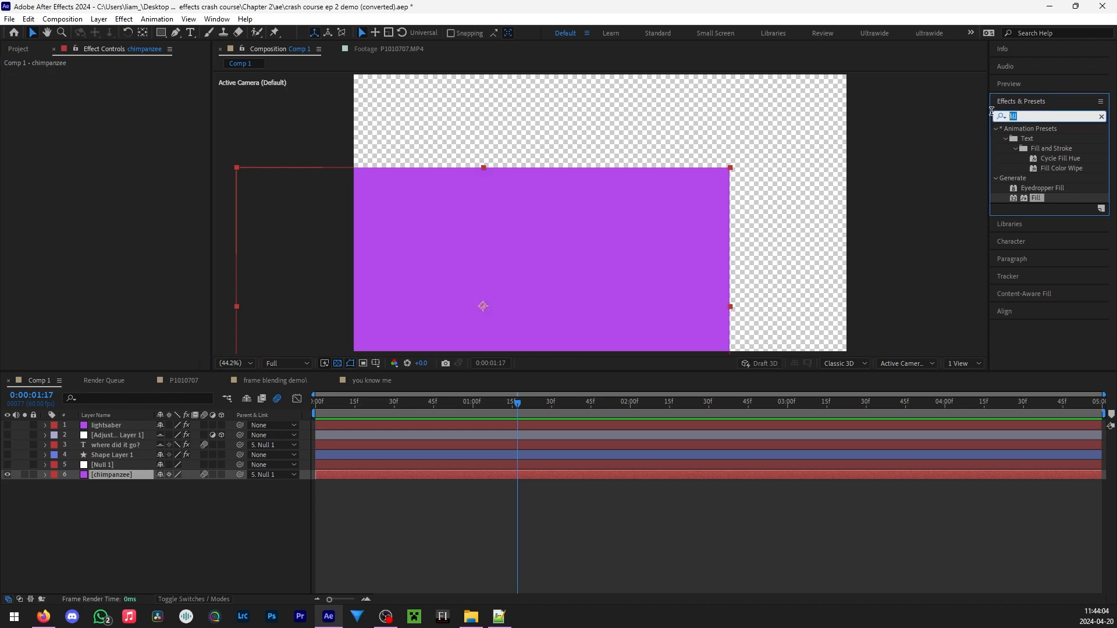
{"action": "type", "text": "transform"}
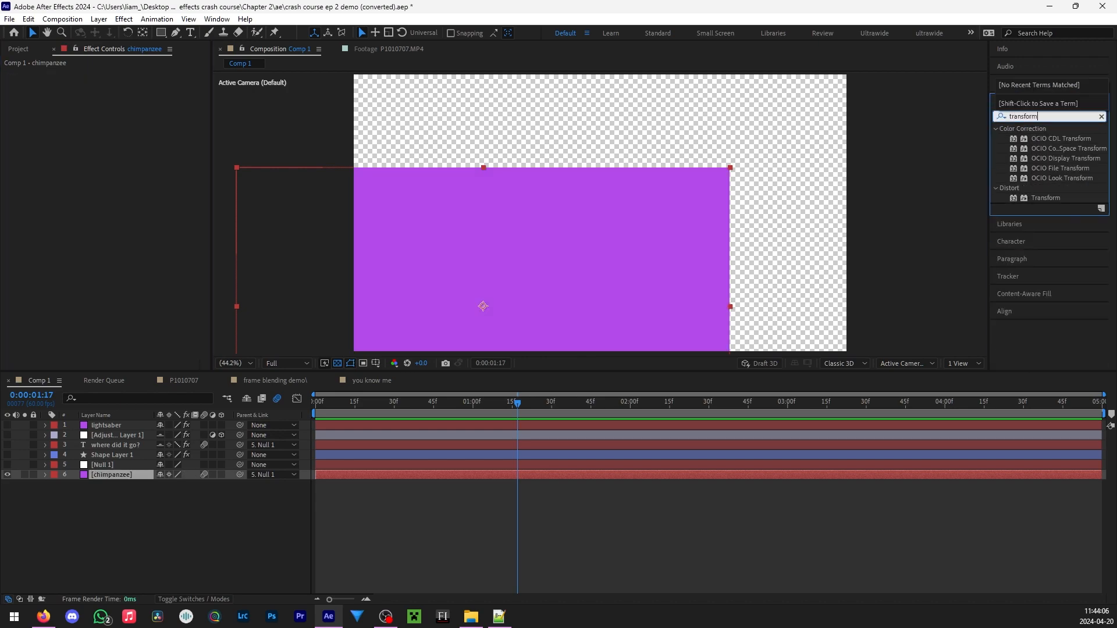
{"action": "left_click_drag", "start_coordinate": [1036, 197], "coordinate": [104, 476]}
Set the Transform effect's position to 1372, 540, its scale to 40 and its rotation to 1x+4°.
{"action": "left_click_drag", "start_coordinate": [140, 92], "coordinate": [396, 124]}
{"action": "left_click_drag", "start_coordinate": [123, 113], "coordinate": [86, 113]}
{"action": "left_click_drag", "start_coordinate": [125, 185], "coordinate": [130, 158]}
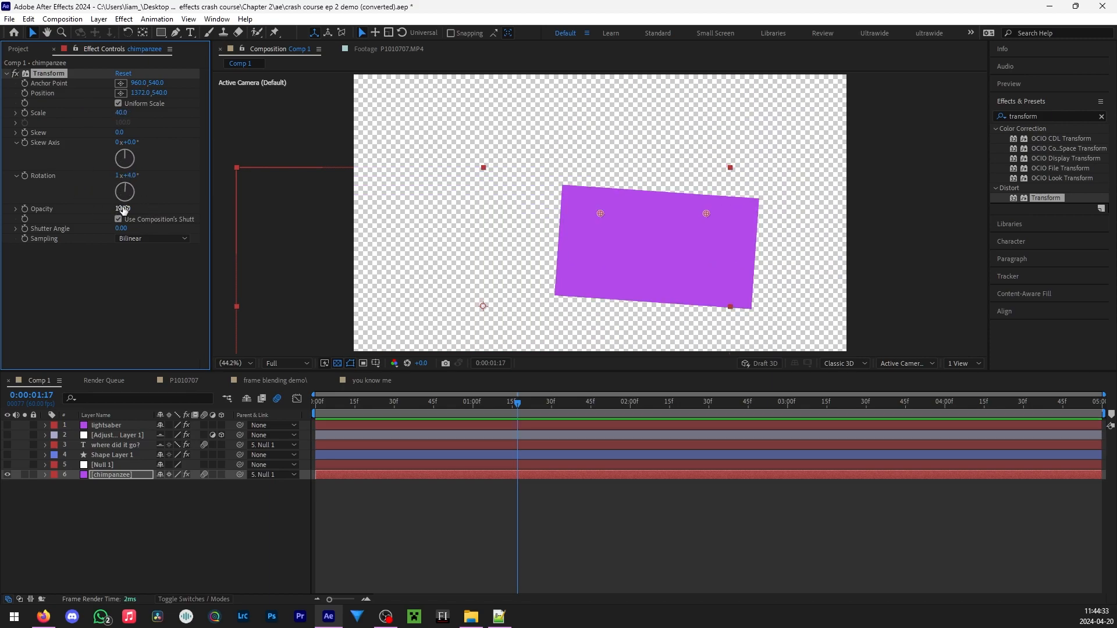
Keep Transform opacity at 100, set skew to -15 and skew axis to 284°, and replace the composition's shutter angle with 47.
{"action": "left_click_drag", "start_coordinate": [122, 210], "coordinate": [159, 211]}
{"action": "left_click_drag", "start_coordinate": [120, 132], "coordinate": [47, 138]}
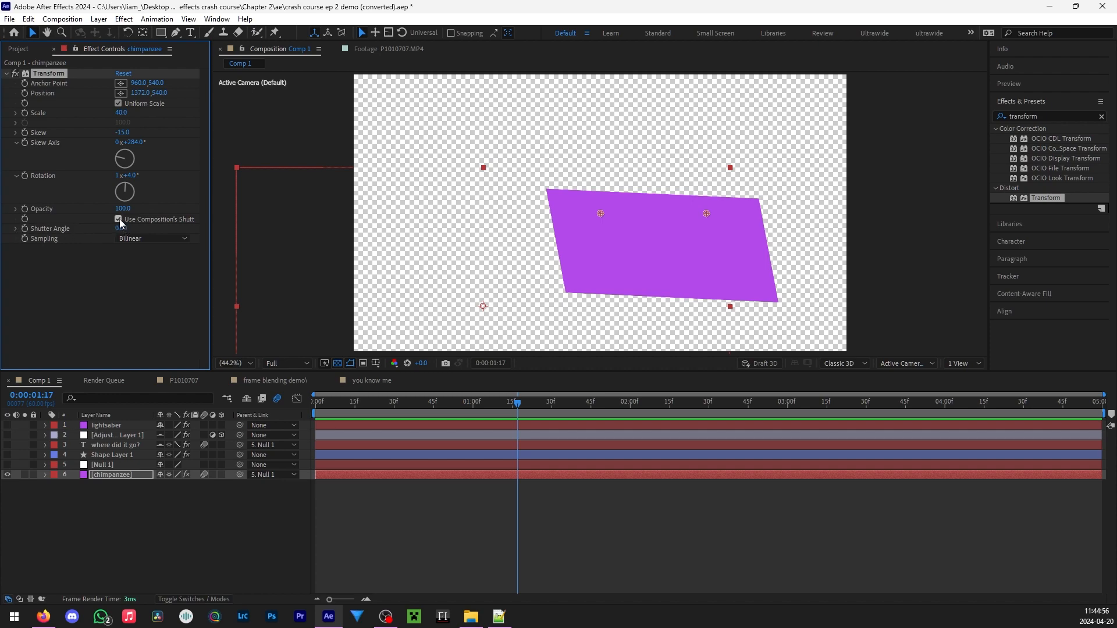
{"action": "left_click_drag", "start_coordinate": [124, 231], "coordinate": [149, 229]}
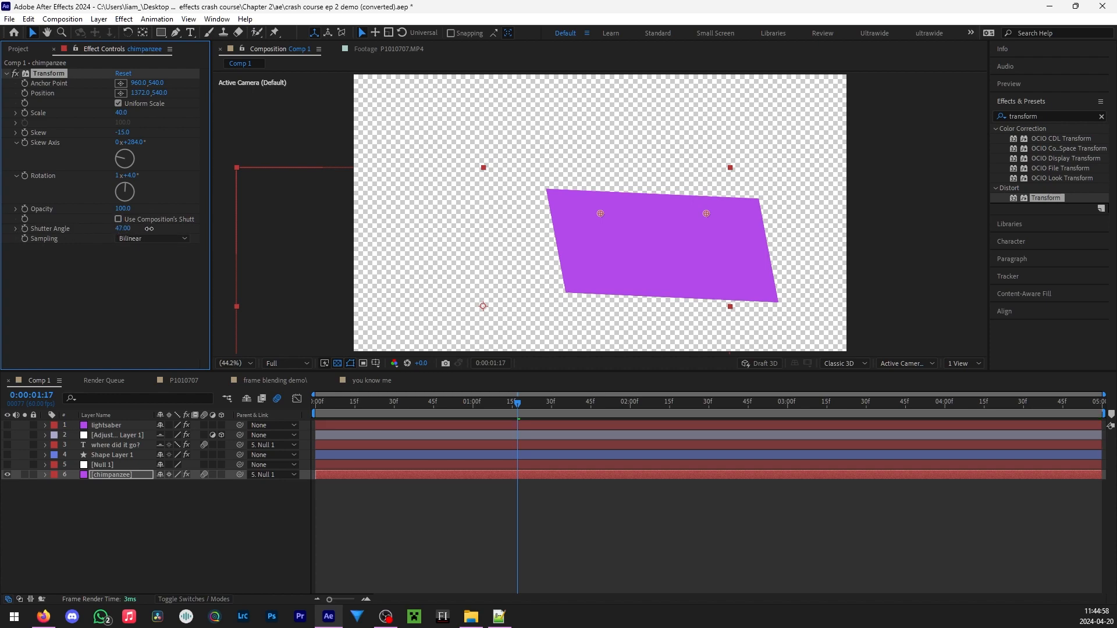
Duplicate the Transform effect until there are four of them, and change the scale of the last copy.
{"action": "left_click", "coordinate": [54, 73]}
{"action": "key", "text": "ctrl+d"}
{"action": "key", "text": "ctrl+d"}
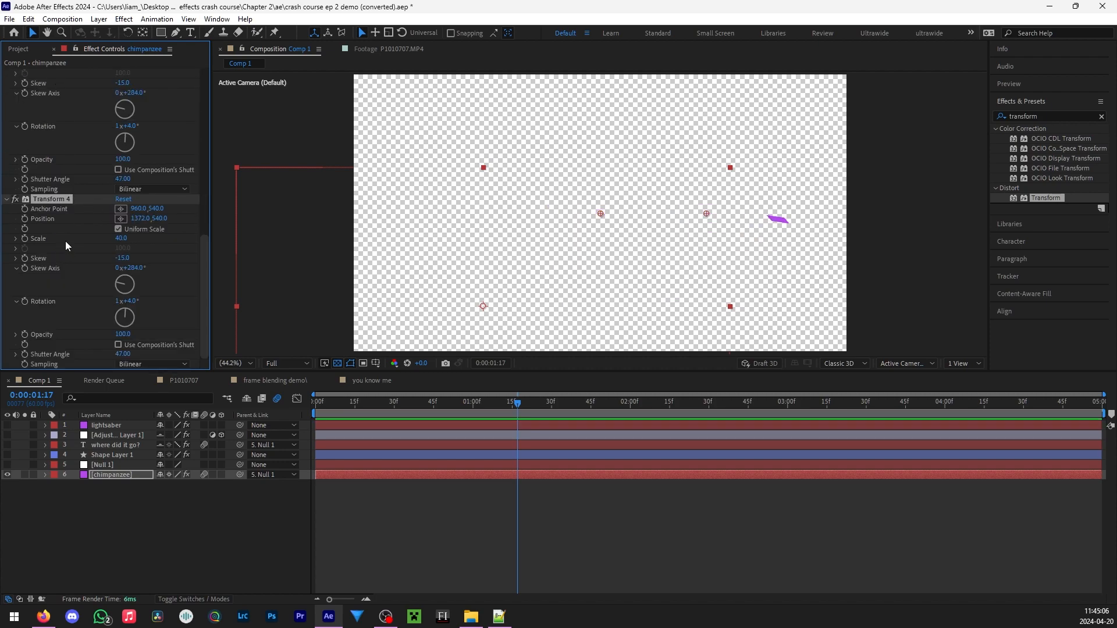
{"action": "left_click_drag", "start_coordinate": [121, 238], "coordinate": [2, 233]}
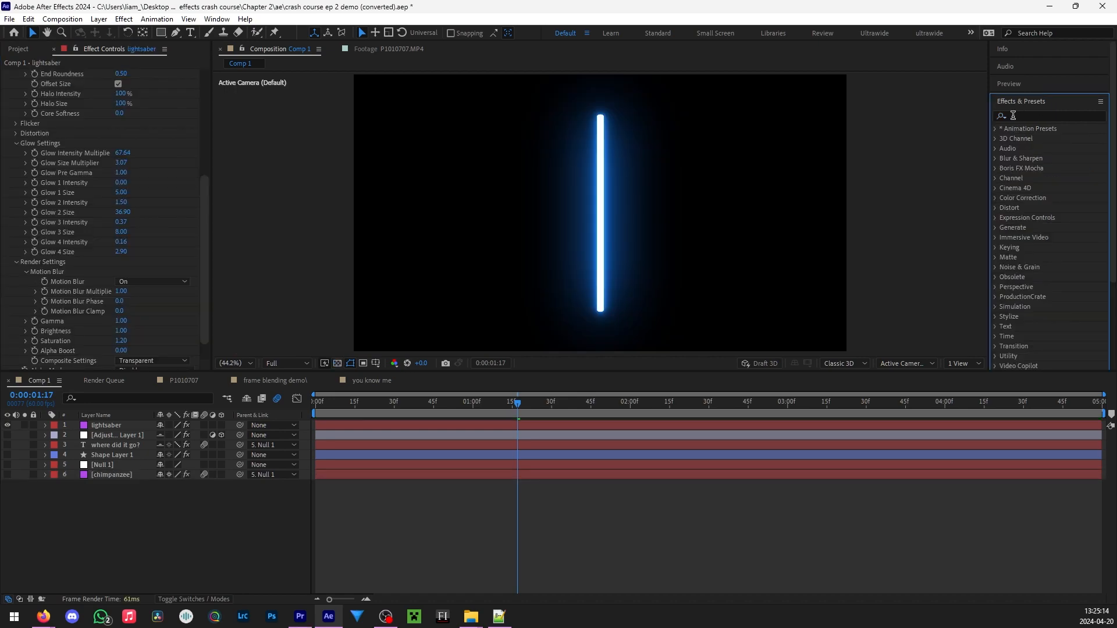
Find the Glow effect and apply it to the lightsaber layer.
{"action": "left_click", "coordinate": [1048, 116]}
{"action": "type", "text": "glow"}
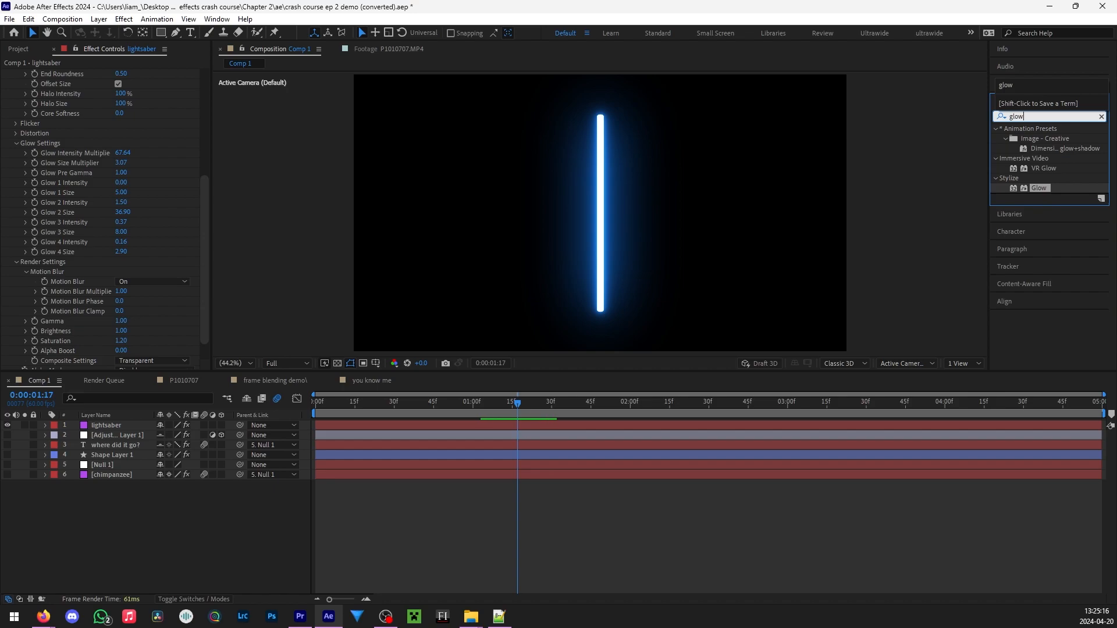
{"action": "left_click_drag", "start_coordinate": [1042, 188], "coordinate": [114, 424]}
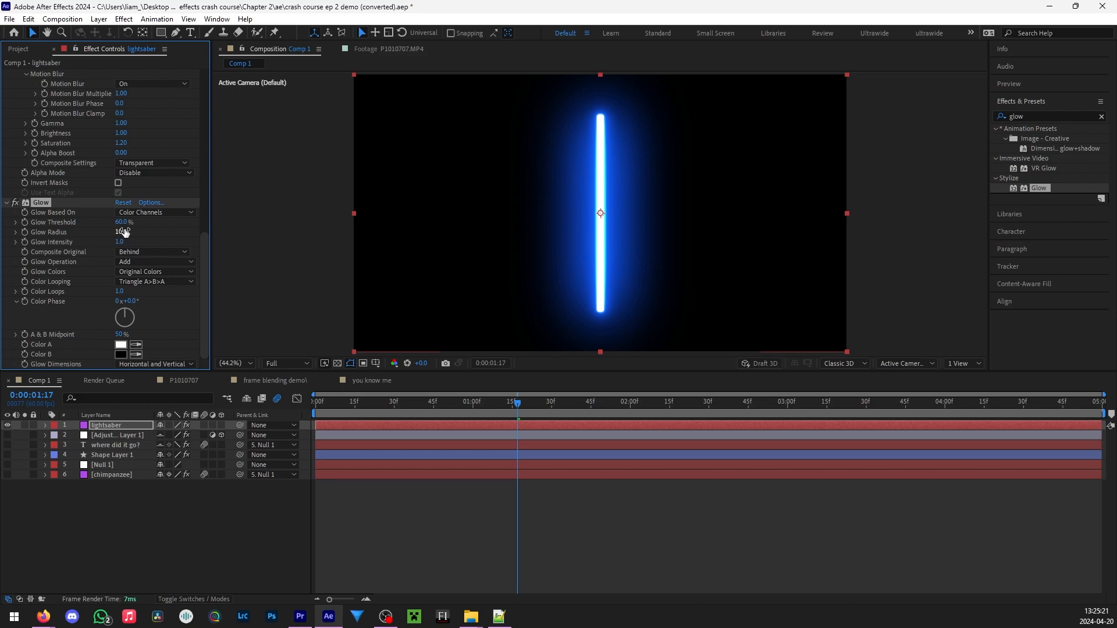
Raise the lightsaber's Glow intensity above 6 and widen its Glow radius to at least 264.
{"action": "left_click_drag", "start_coordinate": [123, 232], "coordinate": [113, 301]}
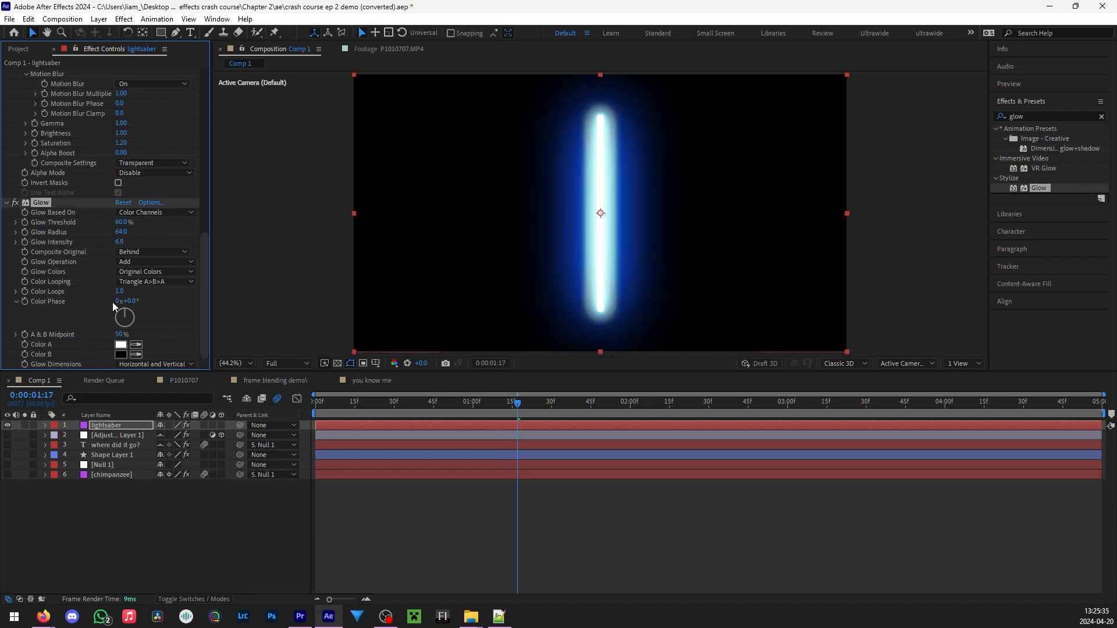
{"action": "left_click_drag", "start_coordinate": [125, 236], "coordinate": [242, 236]}
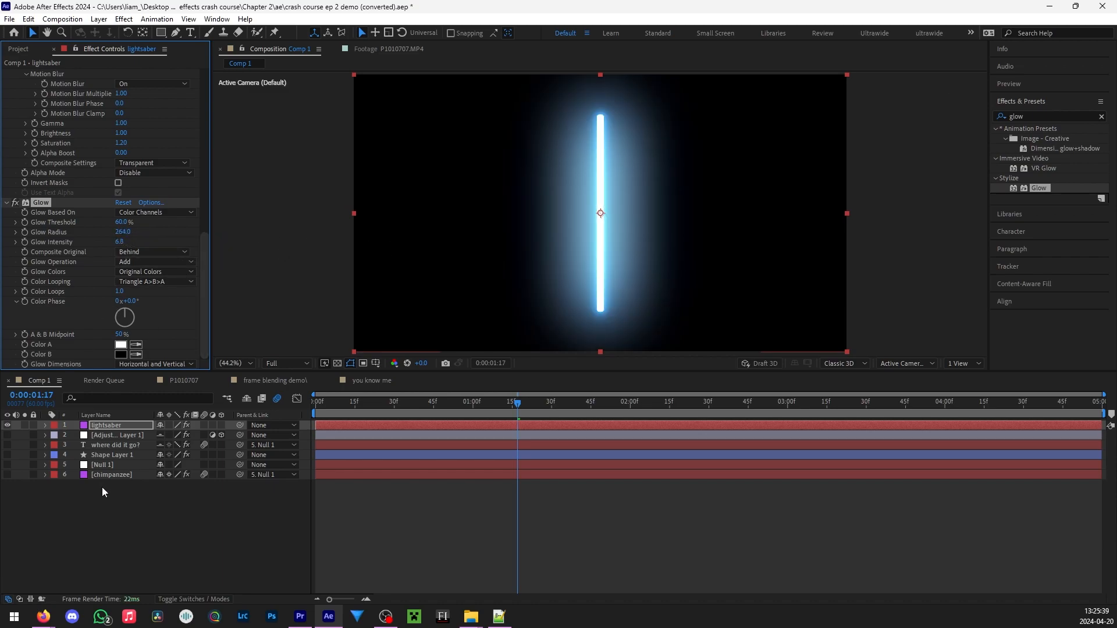
{"action": "left_click_drag", "start_coordinate": [124, 232], "coordinate": [205, 229]}
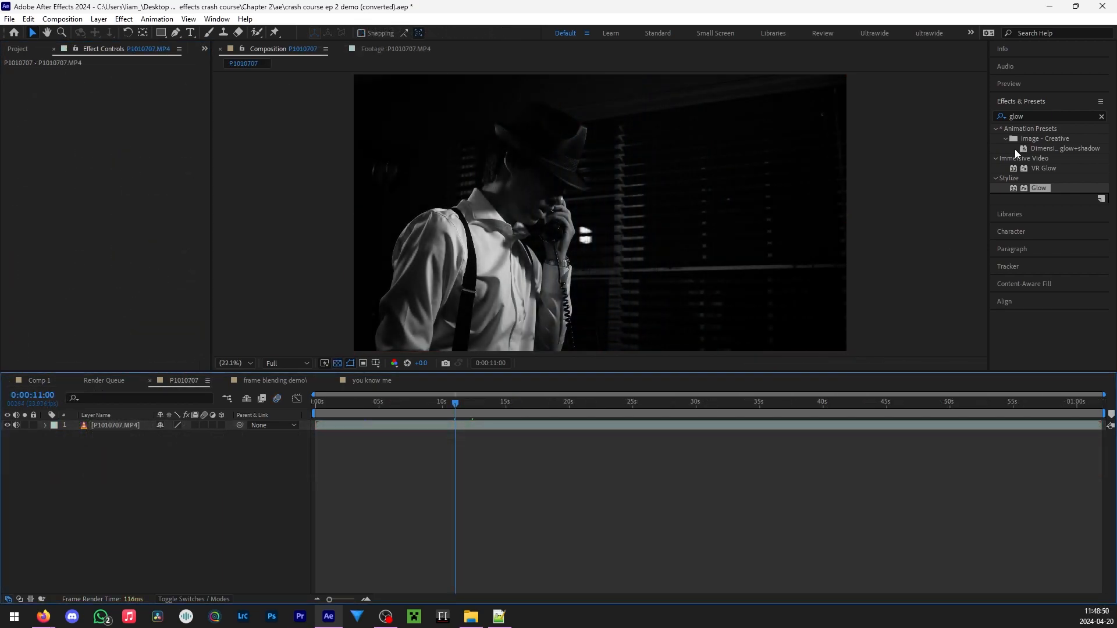
Apply Glow to the P1010707.MP4 layer with threshold 75.3%, radius 137 and intensity 0.5.
{"action": "left_click_drag", "start_coordinate": [1039, 188], "coordinate": [124, 427]}
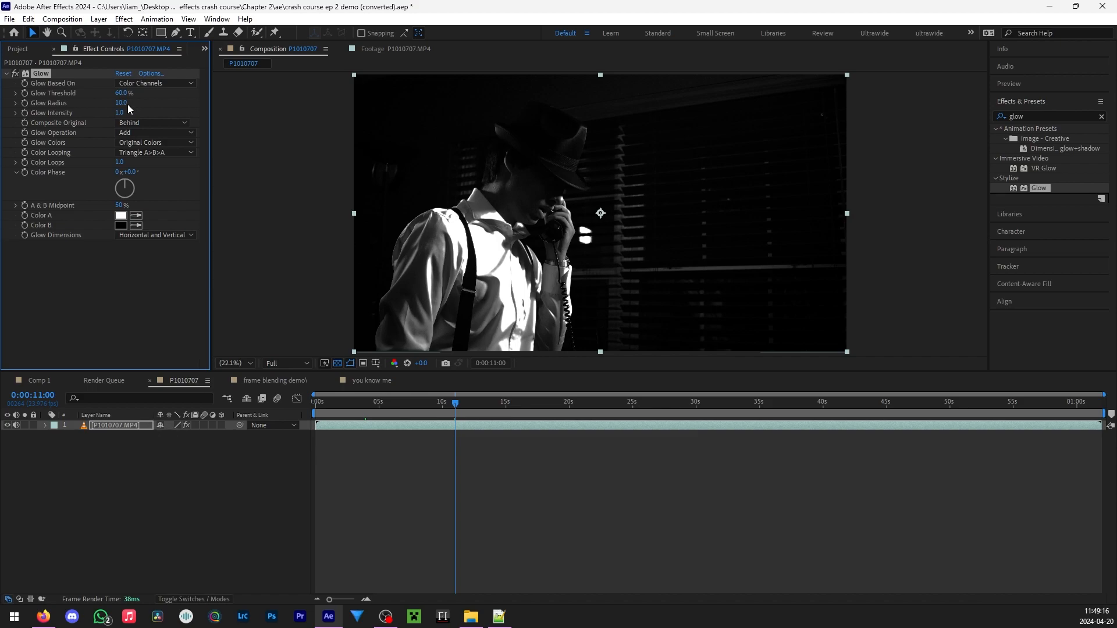
{"action": "left_click_drag", "start_coordinate": [123, 103], "coordinate": [197, 103]}
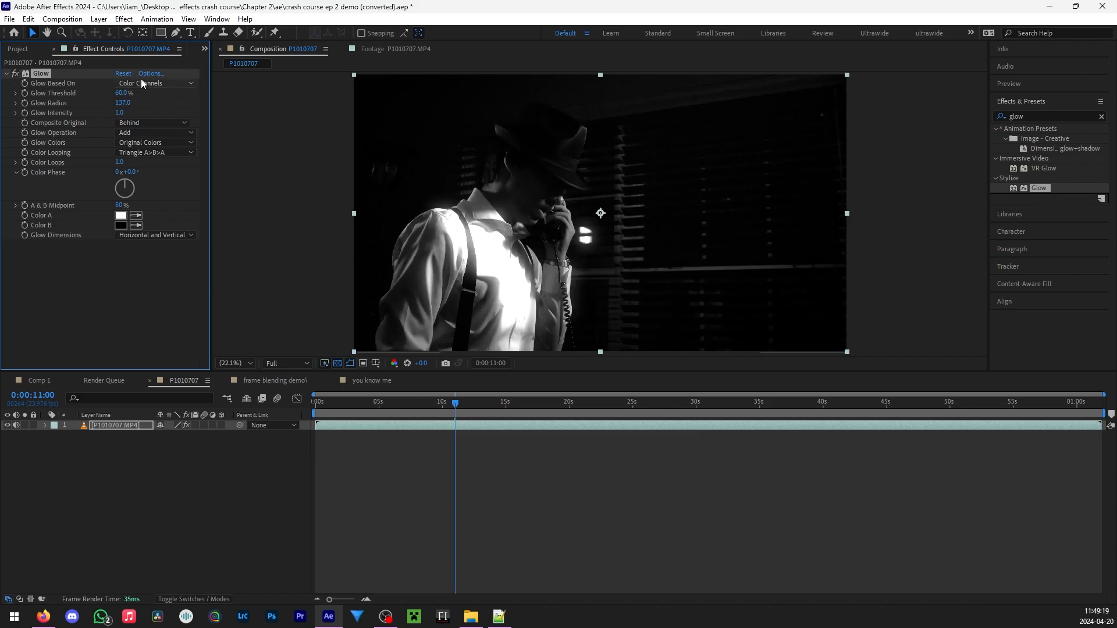
{"action": "left_click_drag", "start_coordinate": [119, 113], "coordinate": [92, 114]}
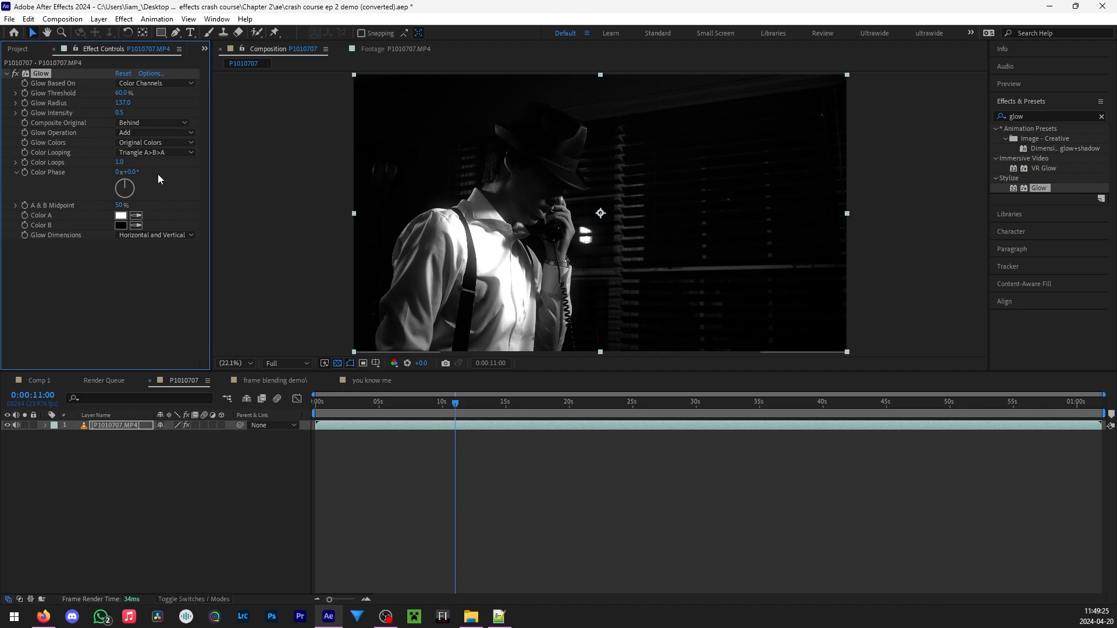
{"action": "left_click_drag", "start_coordinate": [121, 93], "coordinate": [51, 92]}
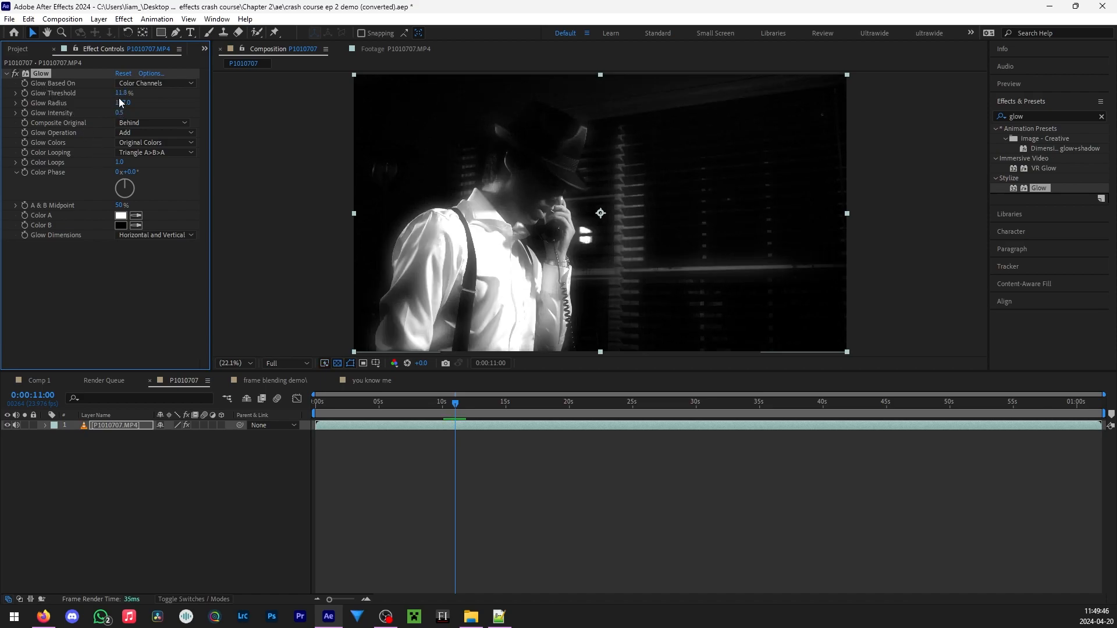
{"action": "left_click_drag", "start_coordinate": [121, 93], "coordinate": [219, 103]}
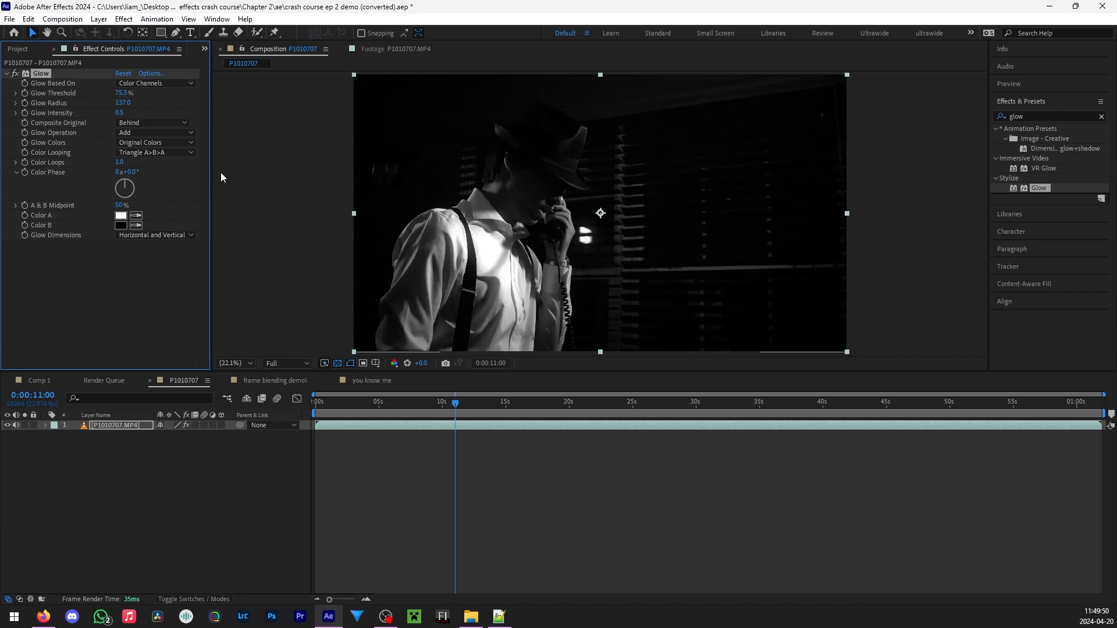
Toggle the Glow effect off and on repeatedly to compare the footage with and without it.
{"action": "left_click", "coordinate": [14, 74]}
{"action": "left_click", "coordinate": [15, 73]}
{"action": "left_click", "coordinate": [15, 74]}
{"action": "left_click", "coordinate": [15, 73]}
{"action": "left_click", "coordinate": [14, 73]}
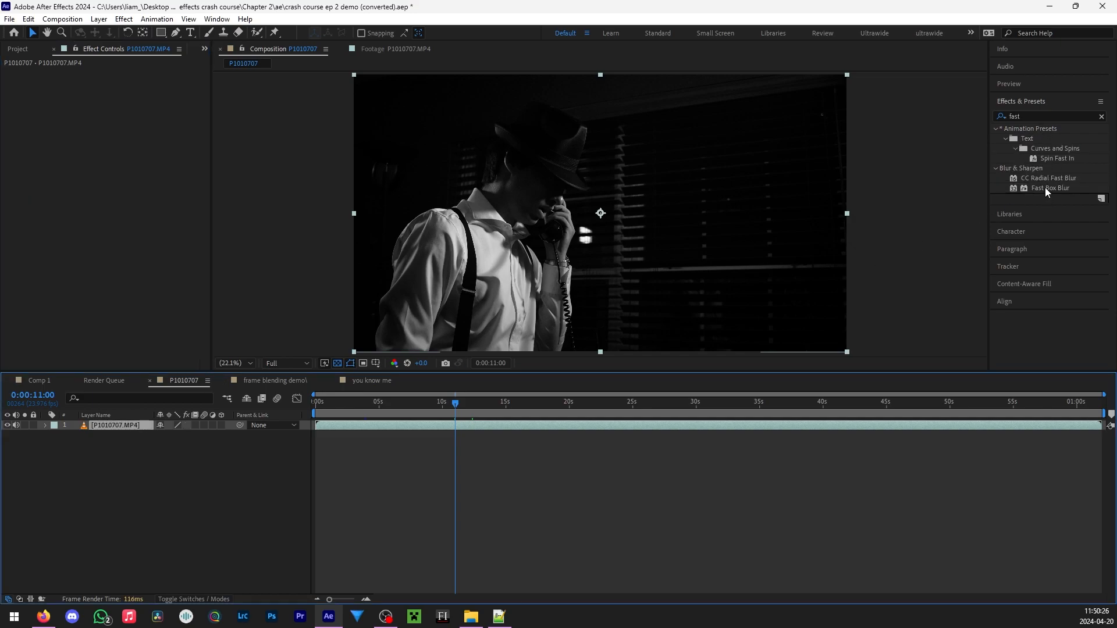
Apply Fast Box Blur to the P1010707.MP4 layer with a blur radius of 53 and 6 iterations.
{"action": "left_click_drag", "start_coordinate": [1048, 190], "coordinate": [117, 424]}
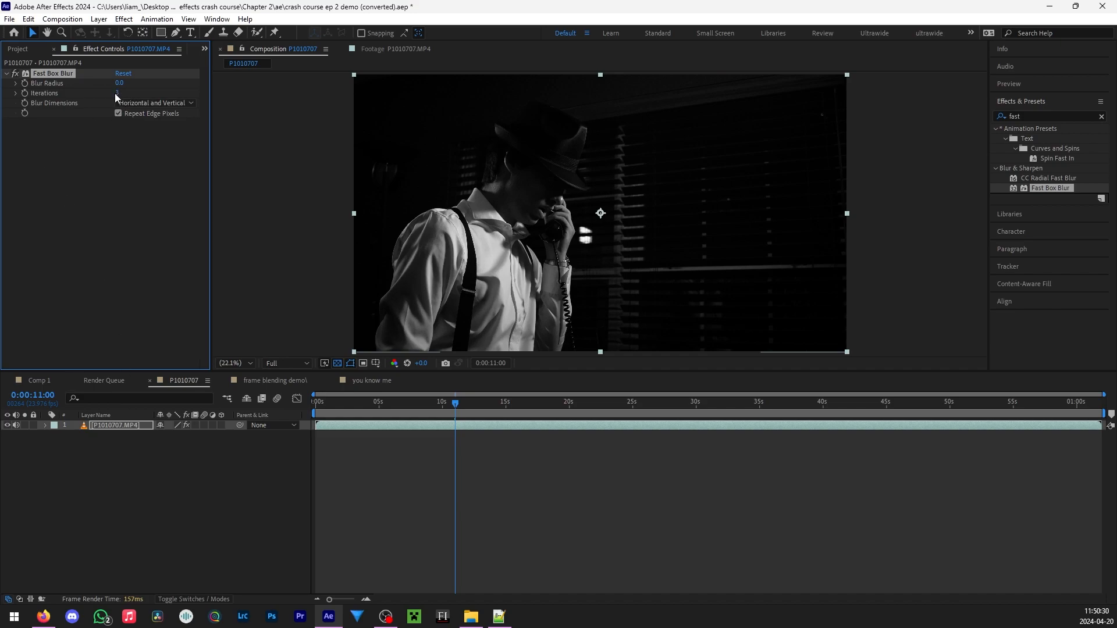
{"action": "mouse_move", "coordinate": [118, 85]}
{"action": "left_mouse_down"}
{"action": "mouse_move", "coordinate": [138, 95]}
{"action": "mouse_move", "coordinate": [122, 103]}
{"action": "mouse_move", "coordinate": [125, 83]}
{"action": "left_mouse_up"}
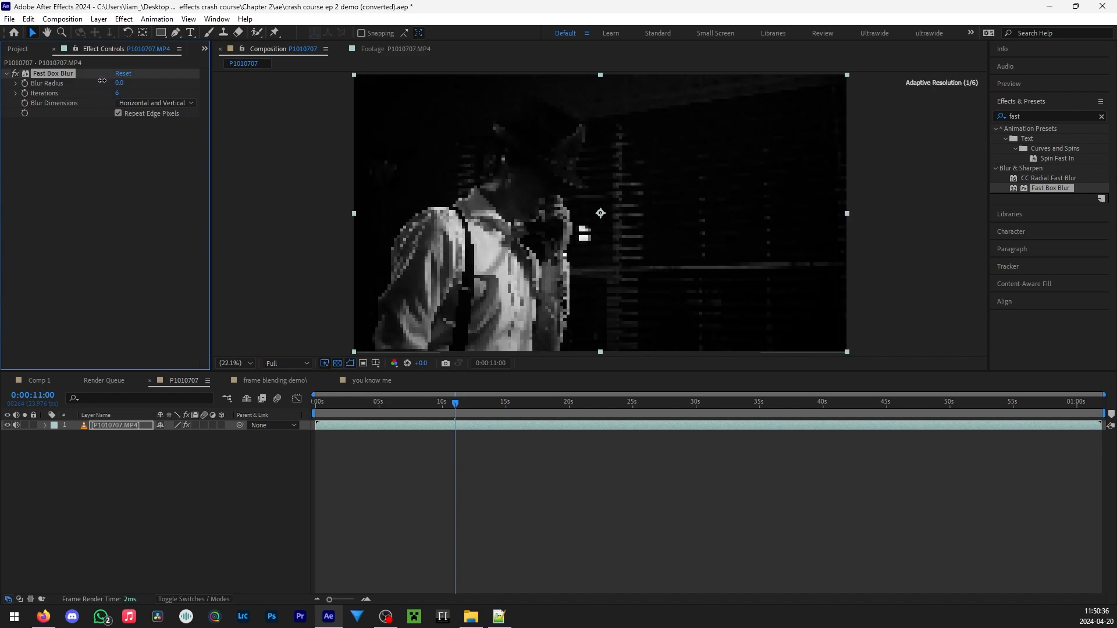
Try the Horizontal and Vertical blur dimensions, and return the setting to Horizontal and Vertical.
{"action": "left_click", "coordinate": [145, 103]}
{"action": "left_click", "coordinate": [142, 127]}
{"action": "left_click", "coordinate": [146, 103]}
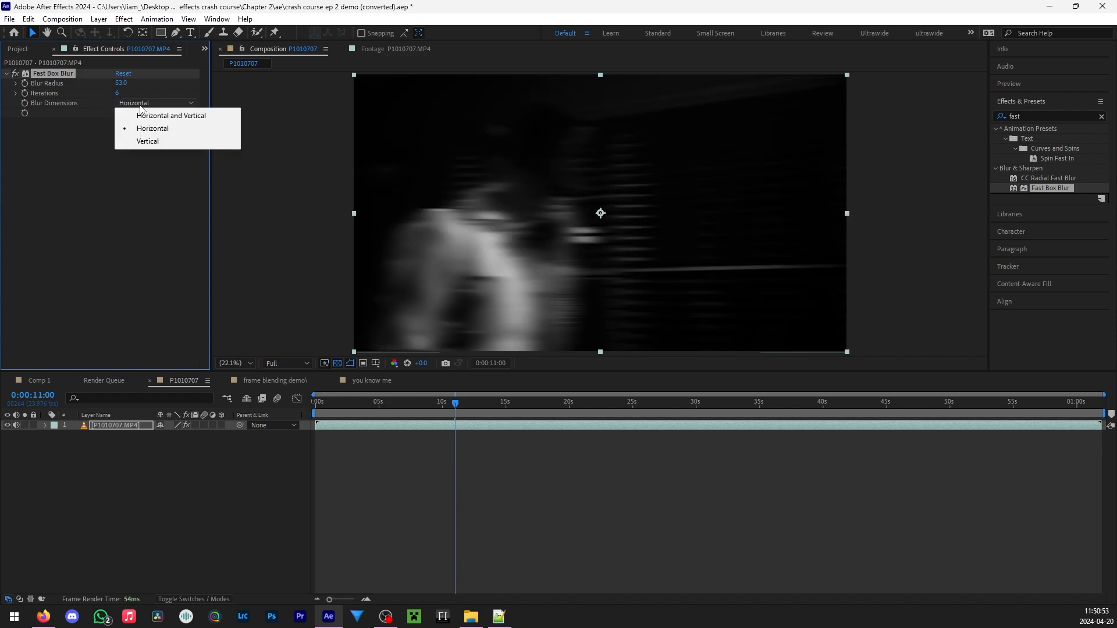
{"action": "left_click", "coordinate": [152, 139]}
{"action": "left_click", "coordinate": [145, 103]}
{"action": "left_click", "coordinate": [151, 115]}
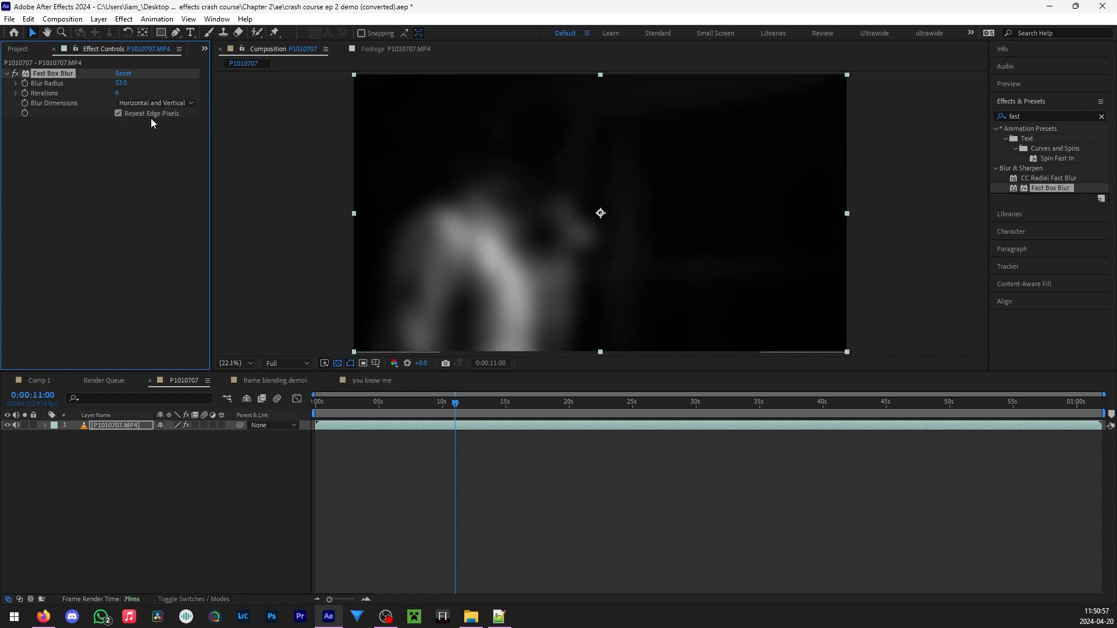
Toggle Repeat Edge Pixels off and on several times to compare the edges of the blurred footage.
{"action": "left_click", "coordinate": [138, 117]}
{"action": "left_click", "coordinate": [137, 115]}
{"action": "left_click", "coordinate": [138, 115]}
{"action": "left_click", "coordinate": [138, 116]}
{"action": "left_click", "coordinate": [137, 116]}
{"action": "left_click", "coordinate": [135, 114]}
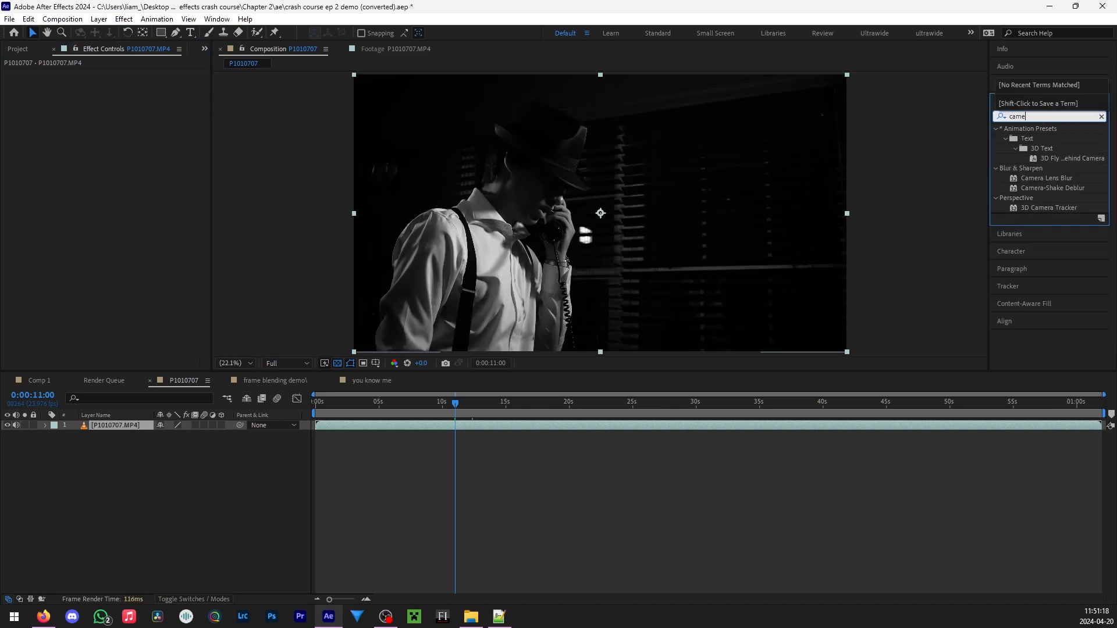
Find the Camera Lens Blur effect and apply it to the P1010707.MP4 layer with a blur radius of 56.
{"action": "type", "text": "ens"}
{"action": "left_click_drag", "start_coordinate": [1046, 138], "coordinate": [99, 211]}
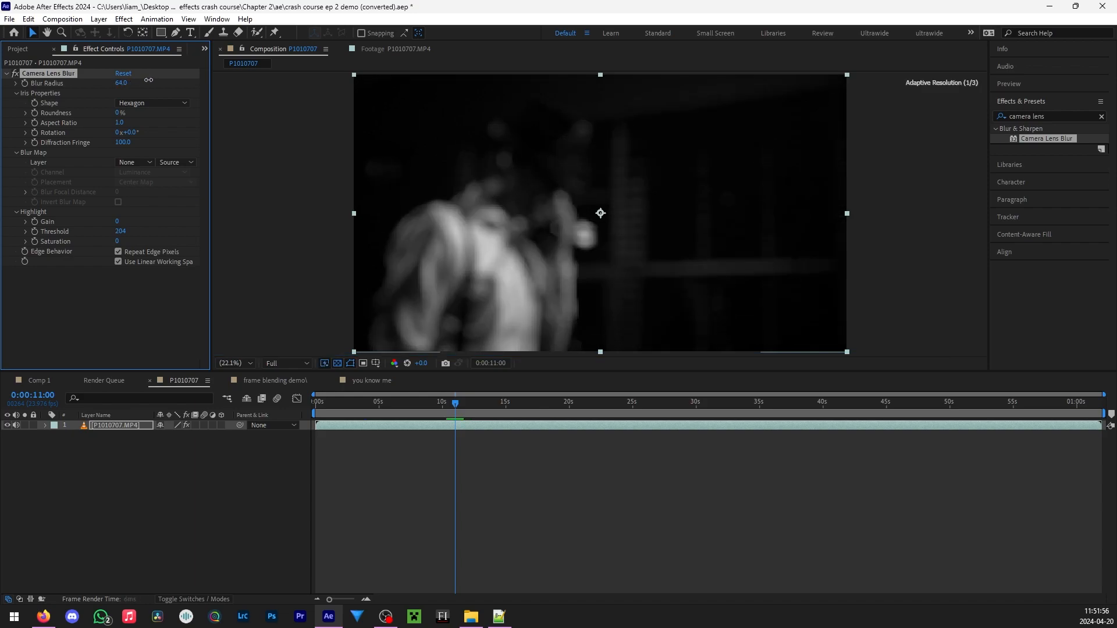
Try the Triangle and Square iris shapes for the Camera Lens Blur, and set the shape to Octagon.
{"action": "left_click", "coordinate": [149, 104]}
{"action": "left_click", "coordinate": [148, 115]}
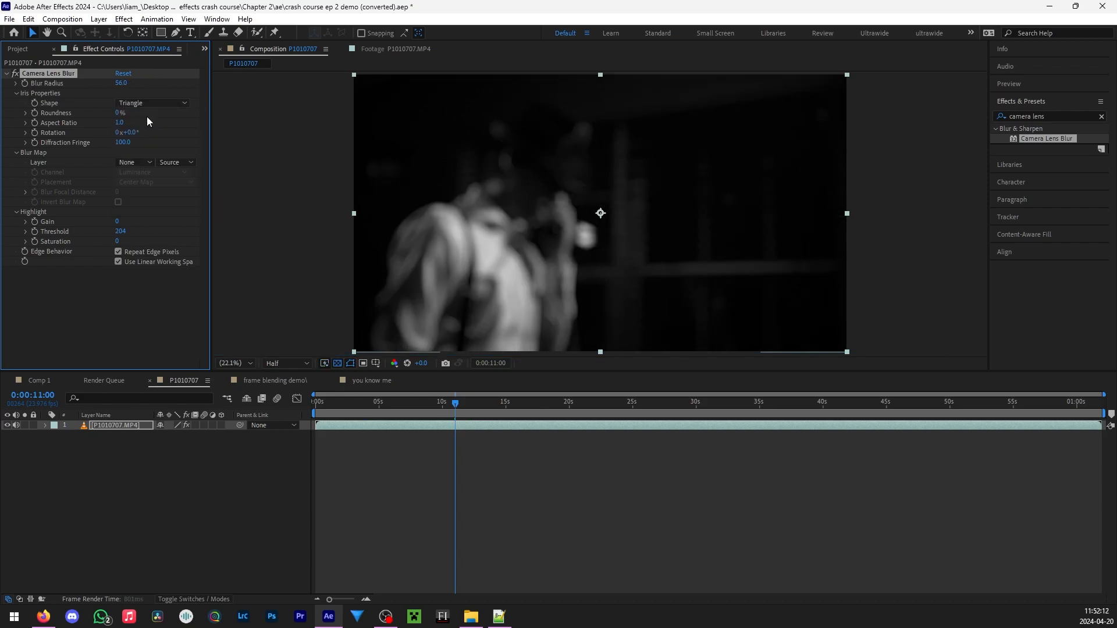
{"action": "left_click", "coordinate": [160, 98]}
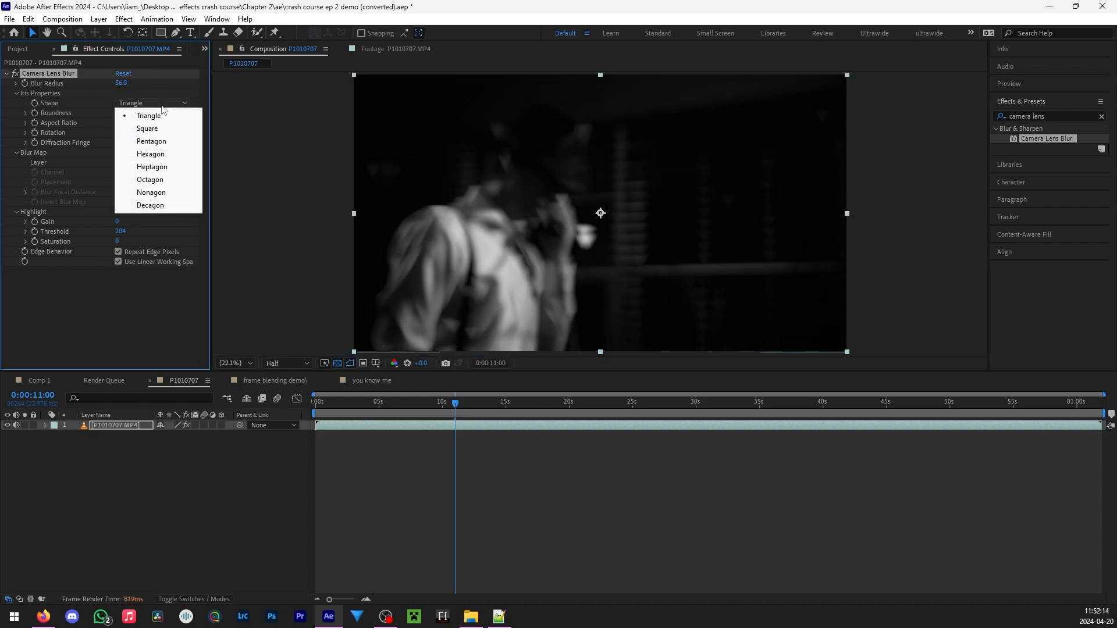
{"action": "left_click", "coordinate": [158, 121]}
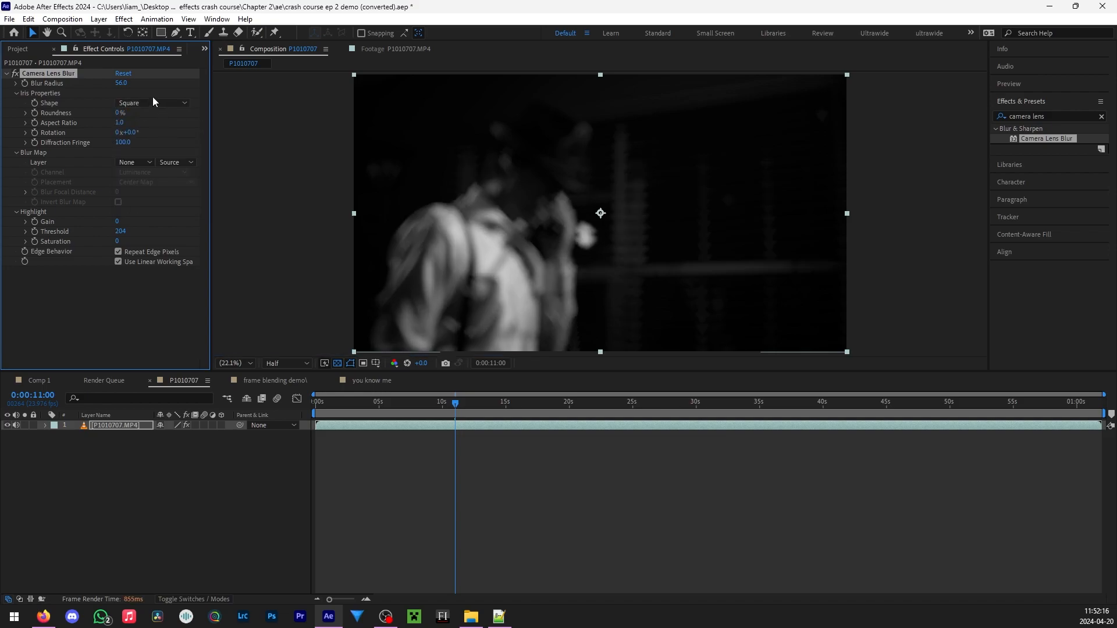
{"action": "left_click", "coordinate": [152, 101]}
{"action": "left_click", "coordinate": [148, 183]}
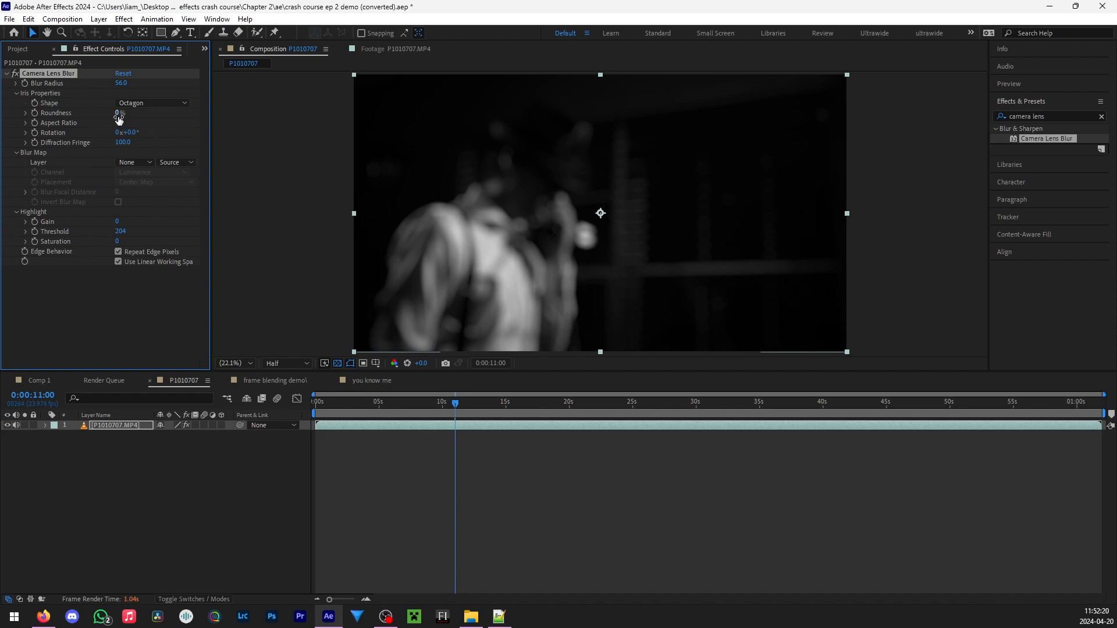
Set the Camera Lens Blur iris to 60% roundness, aspect ratio 0.2 and the Hexagon shape, and change its rotation.
{"action": "left_click_drag", "start_coordinate": [118, 113], "coordinate": [134, 114]}
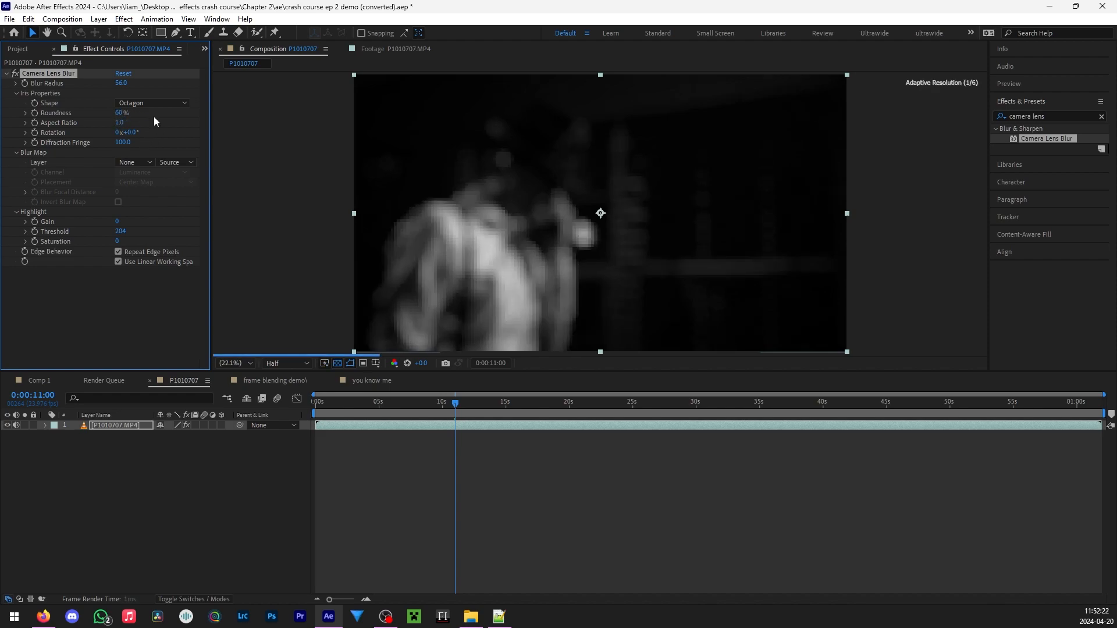
{"action": "left_click_drag", "start_coordinate": [120, 122], "coordinate": [87, 124]}
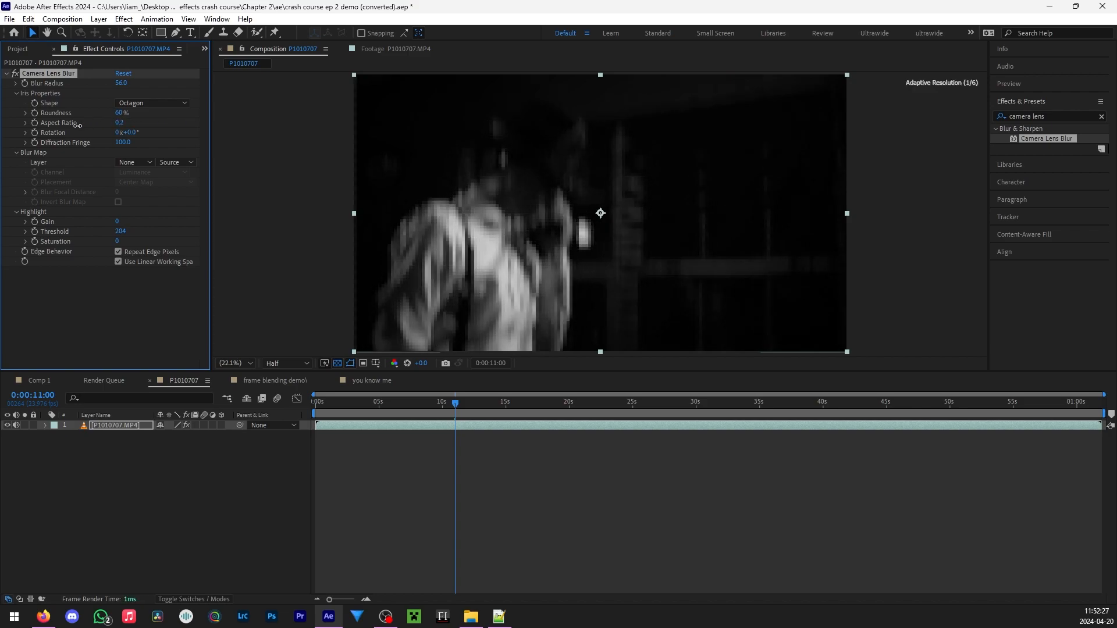
{"action": "left_click", "coordinate": [137, 105]}
{"action": "left_click", "coordinate": [150, 160]}
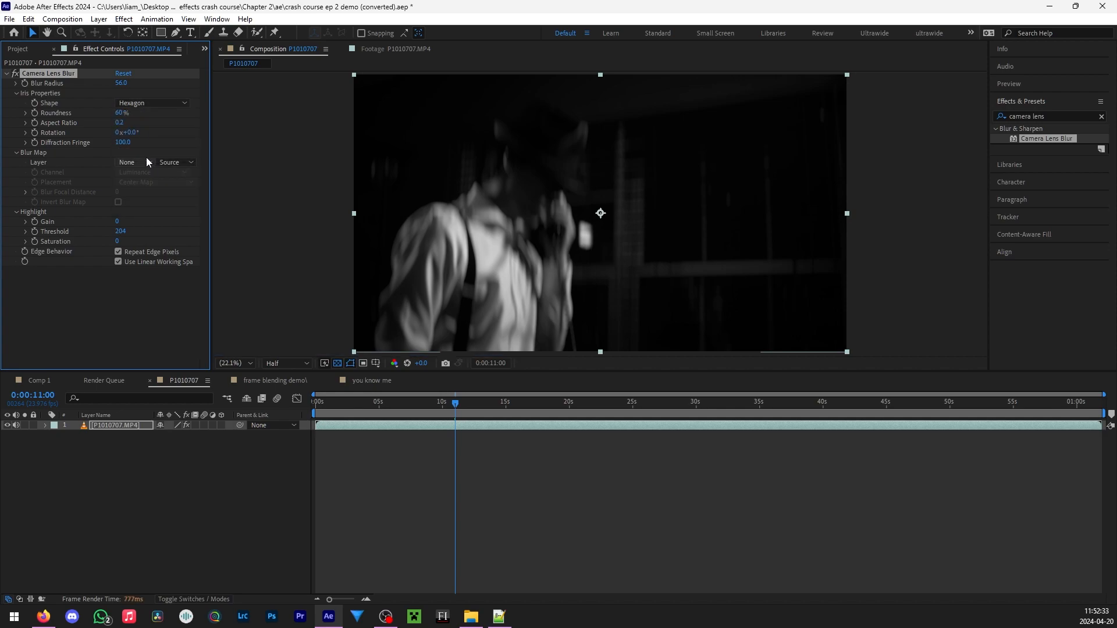
{"action": "left_click_drag", "start_coordinate": [128, 136], "coordinate": [176, 138]}
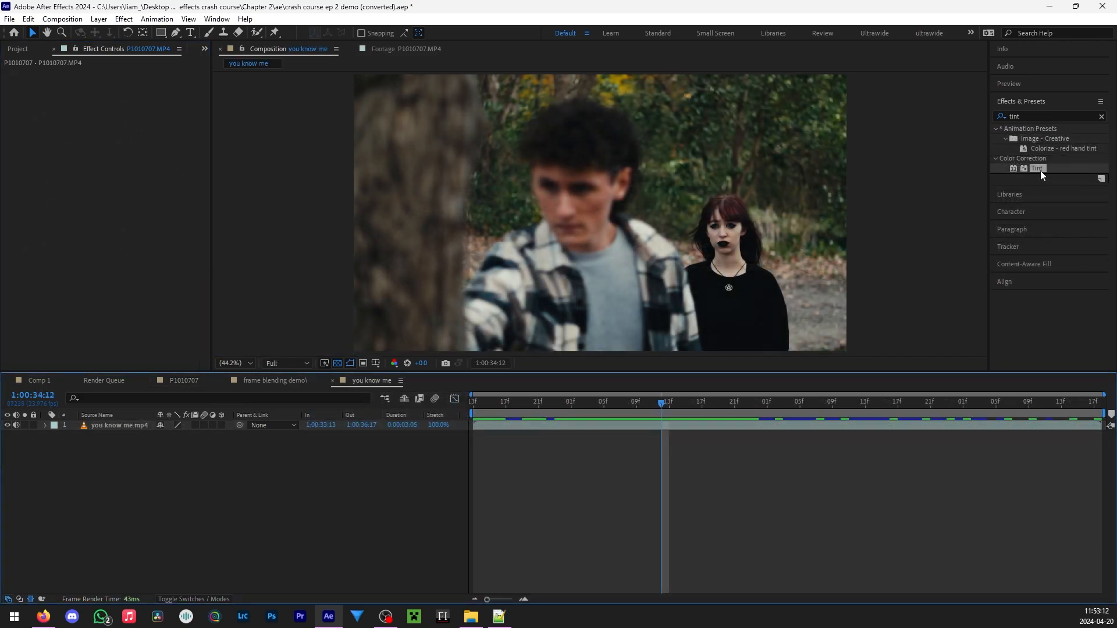
Apply the Tint effect to the you know me.mp4 layer and pick a new Map Black To color.
{"action": "left_click_drag", "start_coordinate": [1041, 170], "coordinate": [124, 430]}
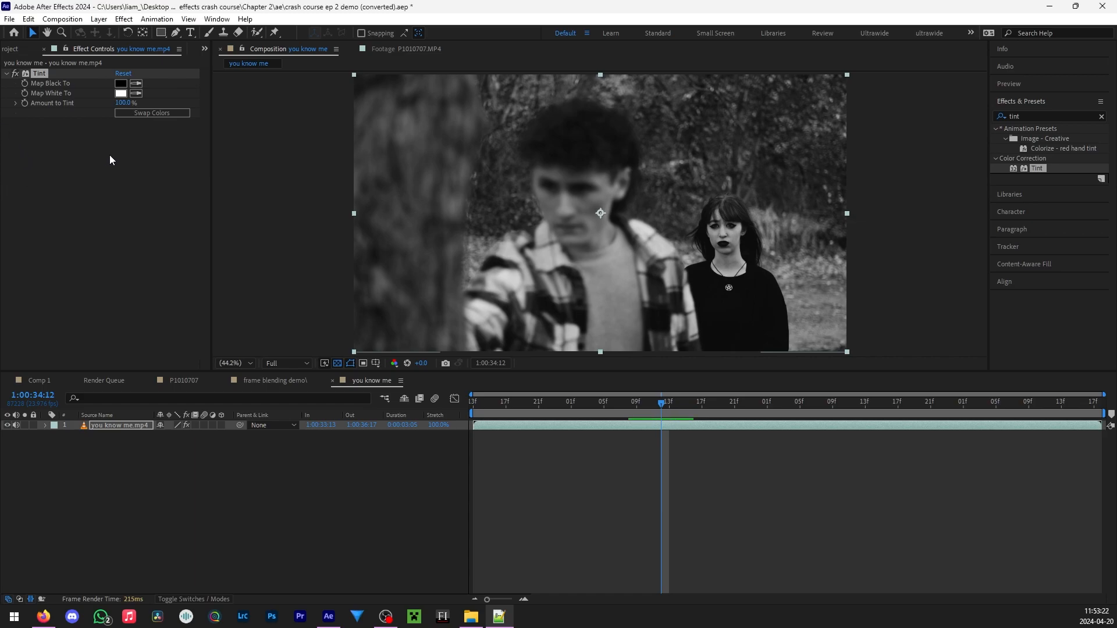
{"action": "left_click", "coordinate": [121, 83]}
{"action": "mouse_move", "coordinate": [487, 326]}
{"action": "left_mouse_down"}
{"action": "mouse_move", "coordinate": [526, 374]}
{"action": "mouse_move", "coordinate": [496, 378]}
{"action": "mouse_move", "coordinate": [516, 384]}
{"action": "mouse_move", "coordinate": [532, 266]}
{"action": "mouse_move", "coordinate": [497, 323]}
{"action": "left_mouse_up"}
{"action": "left_click_drag", "start_coordinate": [553, 384], "coordinate": [549, 280]}
{"action": "mouse_move", "coordinate": [499, 372]}
{"action": "left_mouse_down"}
{"action": "mouse_move", "coordinate": [547, 348]}
{"action": "mouse_move", "coordinate": [551, 328]}
{"action": "mouse_move", "coordinate": [551, 381]}
{"action": "left_mouse_up"}
{"action": "left_click", "coordinate": [644, 259]}
Pick a new Map White To color for the Tint effect.
{"action": "left_click", "coordinate": [121, 94]}
{"action": "left_click", "coordinate": [519, 257]}
{"action": "left_click", "coordinate": [645, 260]}
Try different Drop Shadow directions on Shape Layer 1, and reset the effect to its defaults.
{"action": "left_click_drag", "start_coordinate": [125, 102], "coordinate": [85, 103]}
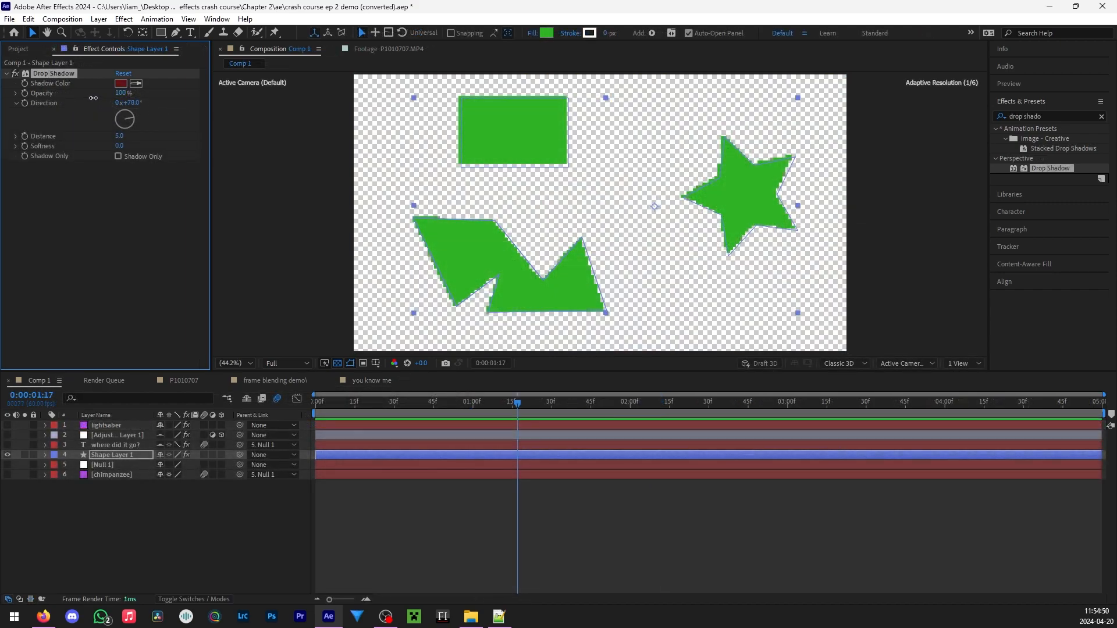
{"action": "left_click_drag", "start_coordinate": [124, 117], "coordinate": [119, 113]}
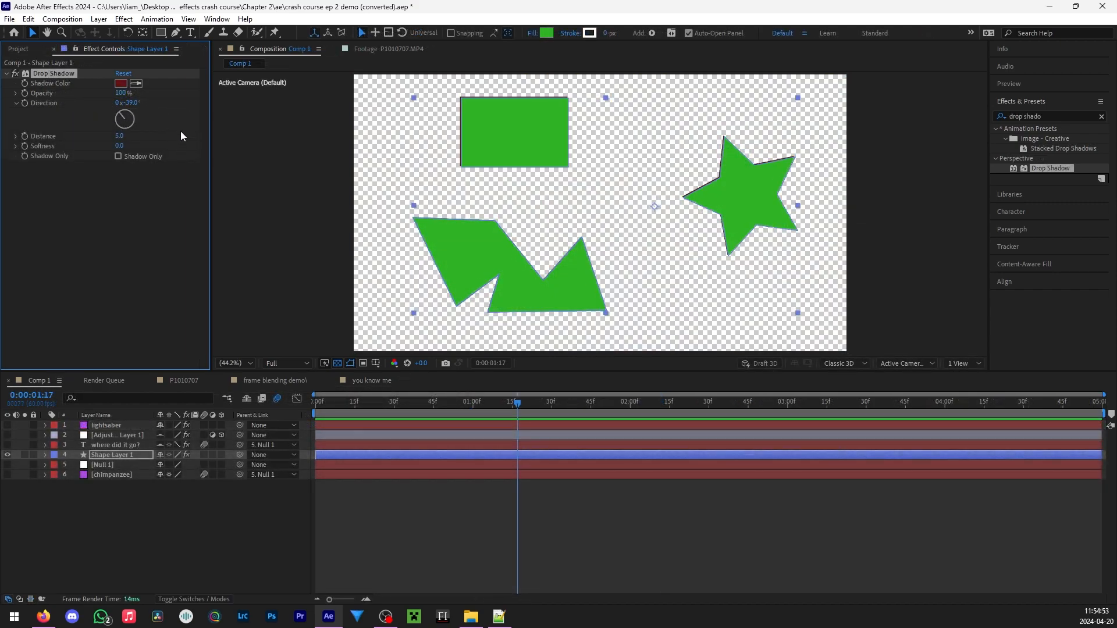
{"action": "left_click", "coordinate": [124, 74]}
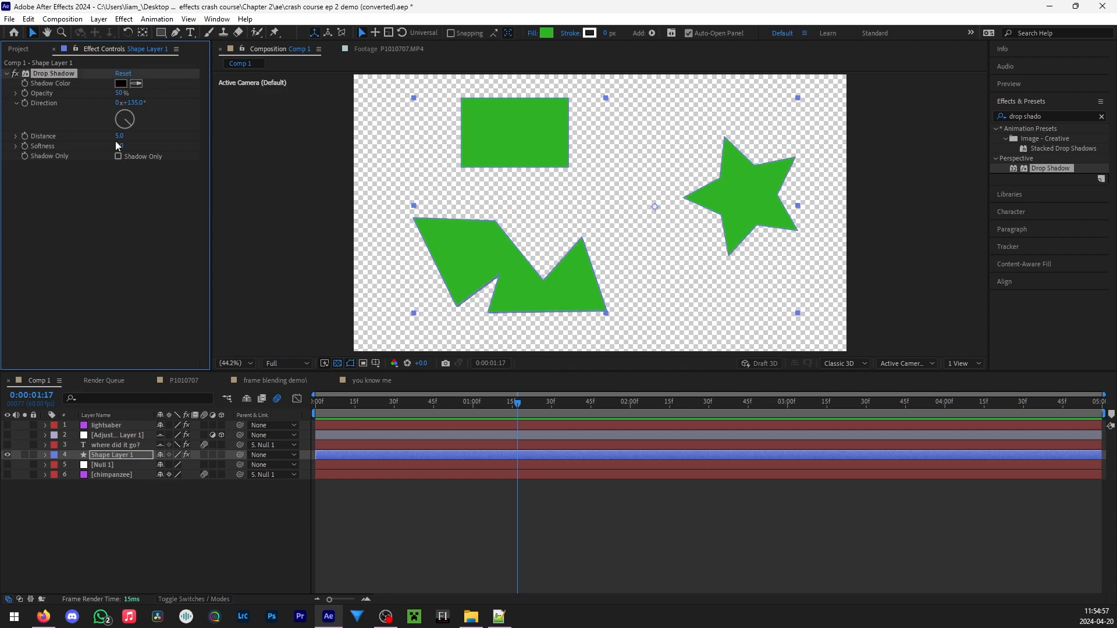
Set the Drop Shadow distance to 61 and the shadow color to dark red 650303.
{"action": "left_click_drag", "start_coordinate": [118, 137], "coordinate": [156, 148]}
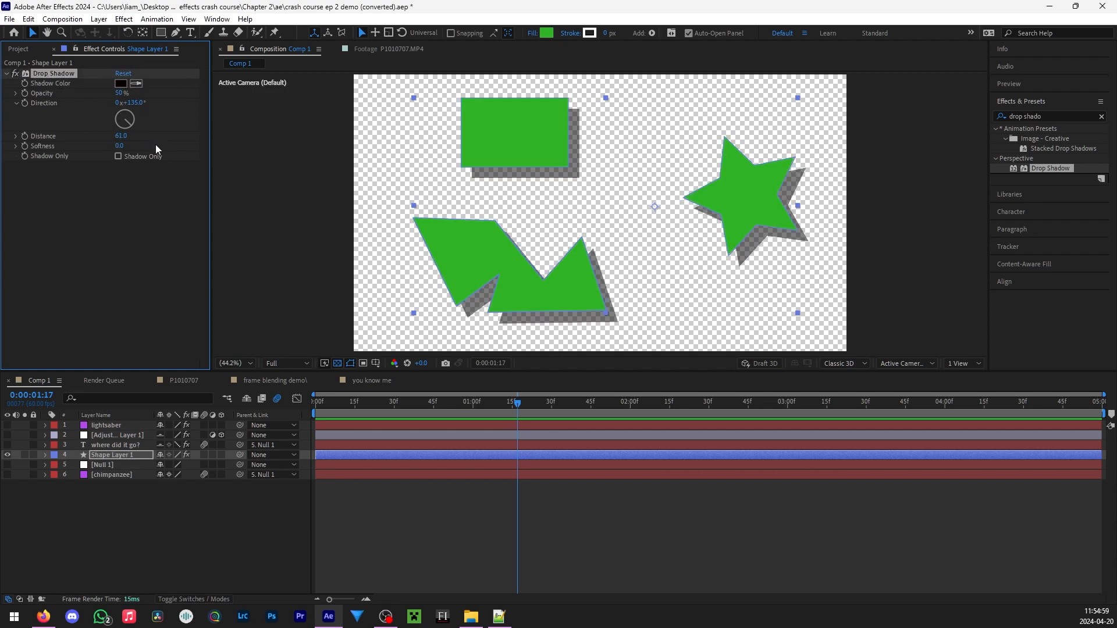
{"action": "left_click", "coordinate": [121, 83]}
{"action": "left_click_drag", "start_coordinate": [522, 320], "coordinate": [533, 346]}
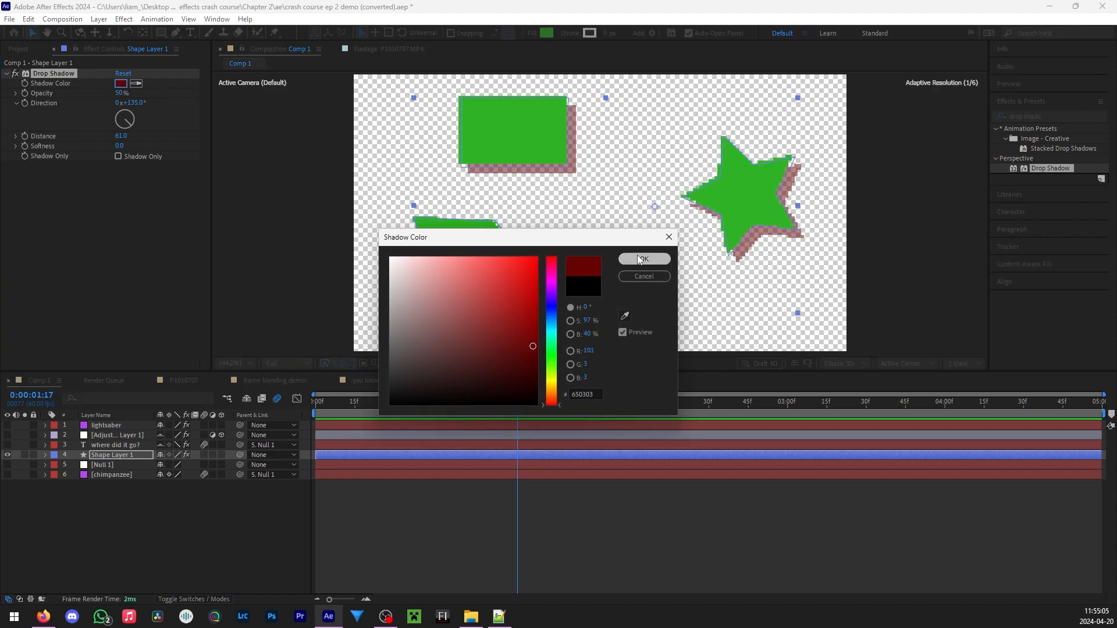
{"action": "left_click", "coordinate": [638, 256]}
Raise the Drop Shadow opacity to 100%, turn its direction to 308° and adjust the distance further.
{"action": "left_click_drag", "start_coordinate": [120, 93], "coordinate": [150, 93]}
{"action": "left_click", "coordinate": [120, 116]}
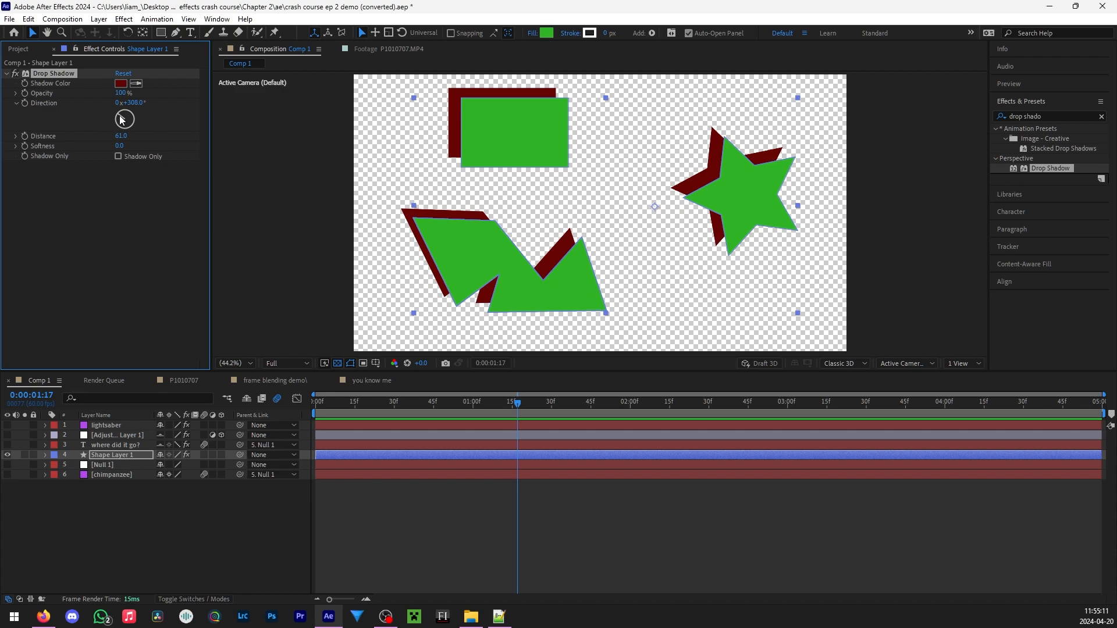
{"action": "left_click_drag", "start_coordinate": [120, 135], "coordinate": [193, 145]}
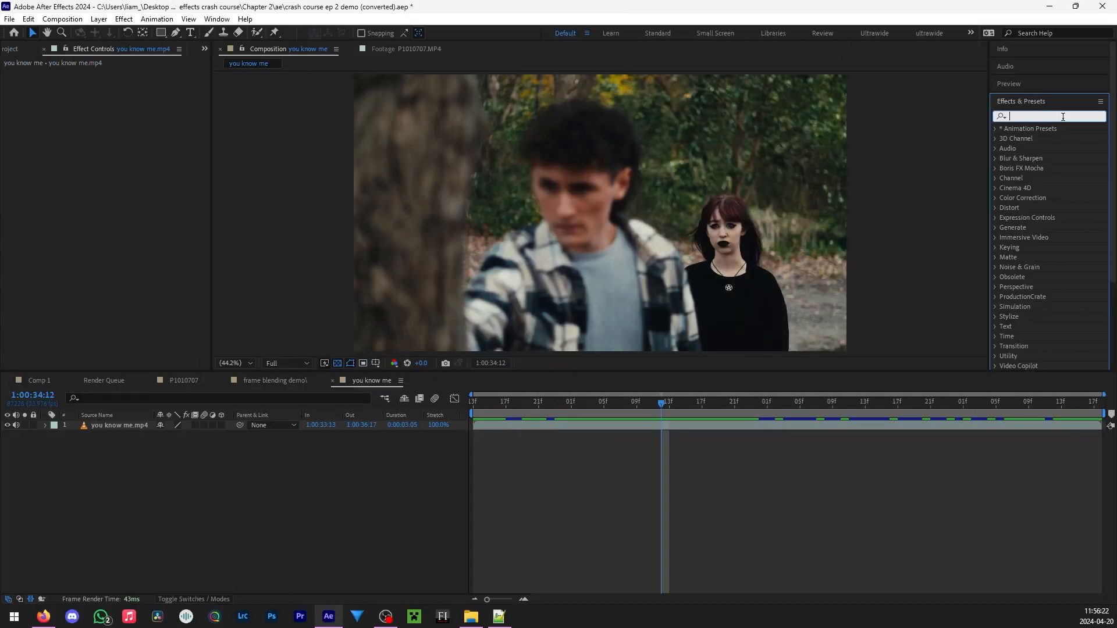
Find the Brightness & Contrast effect, apply it to the you know me.mp4 layer and lower the brightness.
{"action": "type", "text": "brightness"}
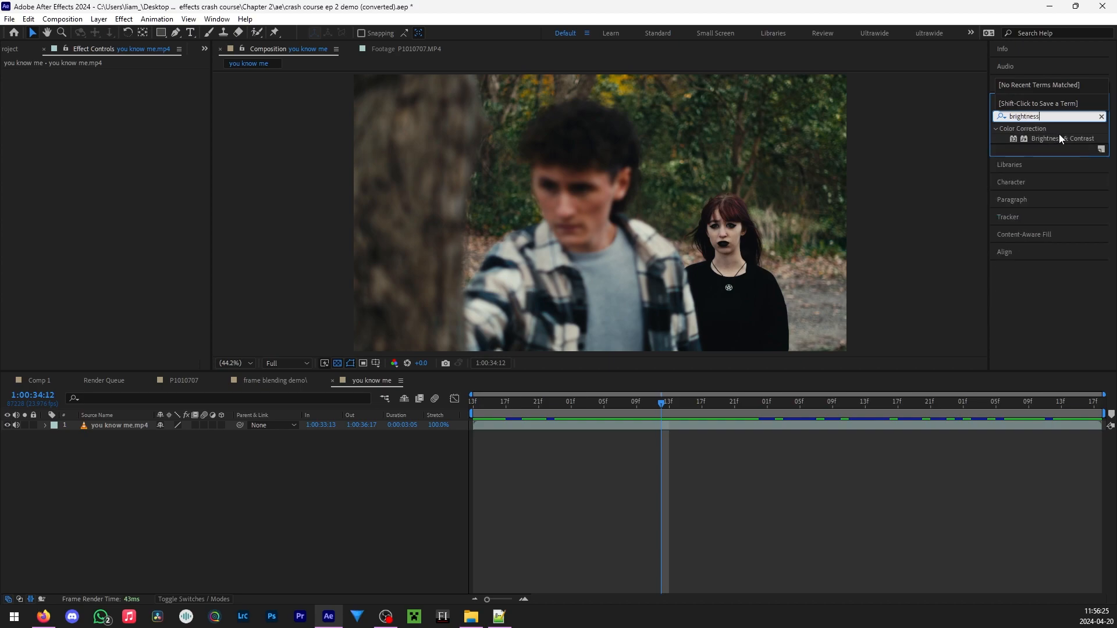
{"action": "left_click_drag", "start_coordinate": [1060, 137], "coordinate": [110, 423]}
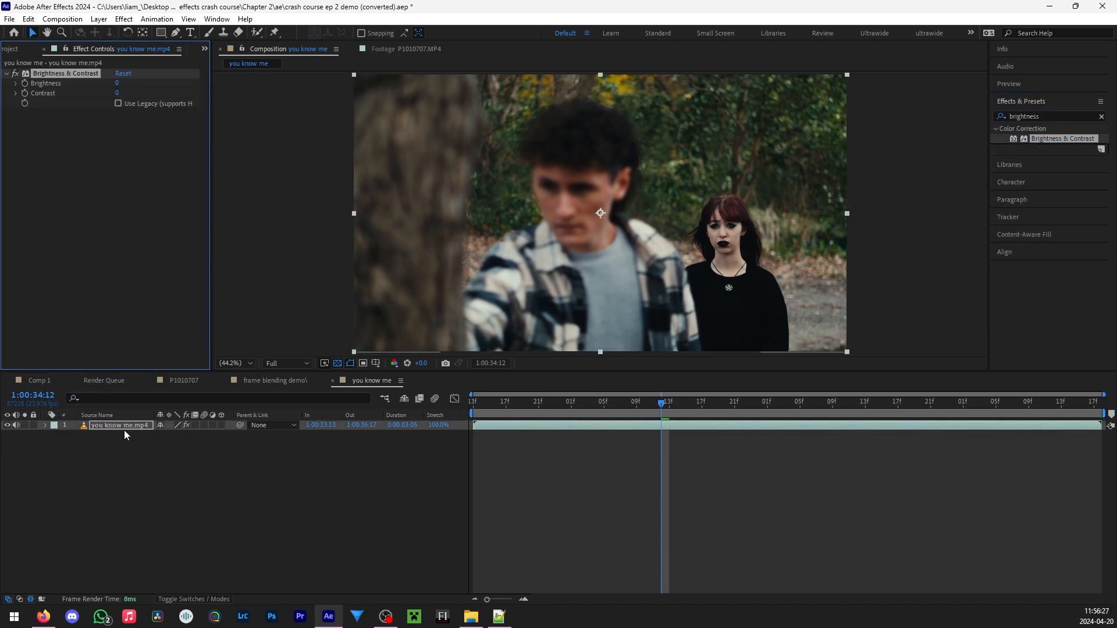
{"action": "left_click_drag", "start_coordinate": [115, 86], "coordinate": [64, 96]}
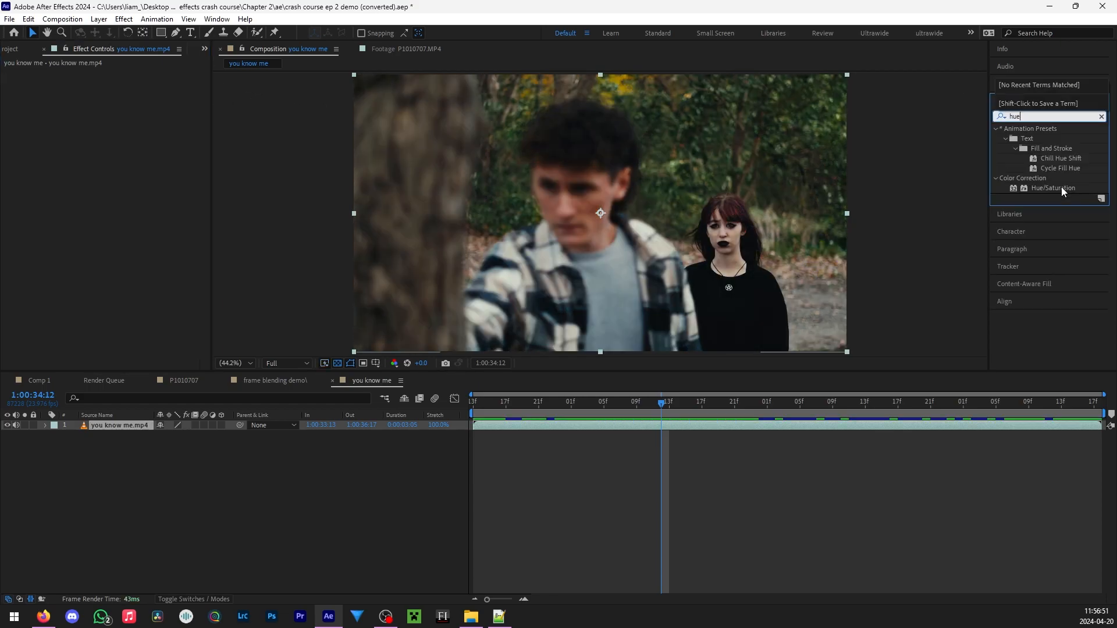
Apply Hue/Saturation to the you know me.mp4 layer with master hue 1x+73°, saturation 79 and lightness 3.
{"action": "left_click_drag", "start_coordinate": [1062, 186], "coordinate": [119, 425]}
{"action": "left_click_drag", "start_coordinate": [119, 426], "coordinate": [120, 426]}
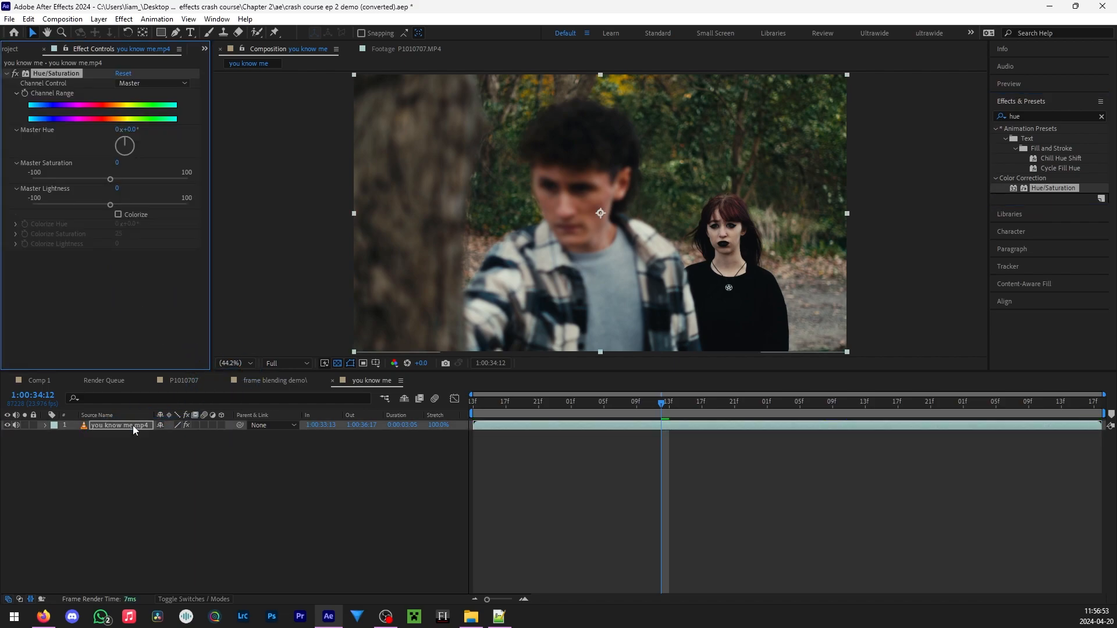
{"action": "mouse_move", "coordinate": [128, 142]}
{"action": "left_mouse_down"}
{"action": "mouse_move", "coordinate": [149, 153]}
{"action": "mouse_move", "coordinate": [106, 159]}
{"action": "mouse_move", "coordinate": [100, 134]}
{"action": "mouse_move", "coordinate": [148, 139]}
{"action": "left_mouse_up"}
{"action": "left_click_drag", "start_coordinate": [110, 178], "coordinate": [172, 179]}
{"action": "mouse_move", "coordinate": [111, 205]}
{"action": "left_mouse_down"}
{"action": "mouse_move", "coordinate": [158, 208]}
{"action": "mouse_move", "coordinate": [114, 215]}
{"action": "left_mouse_up"}
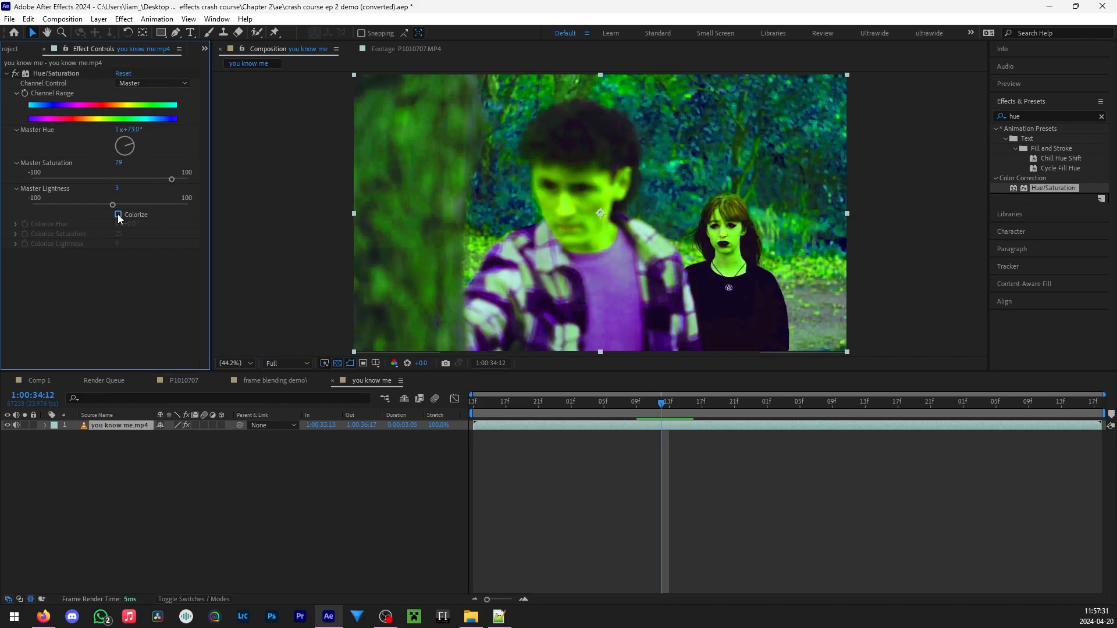
Try Colorize with hue 85°, saturation 71 and lightness 54, and reset the Hue/Saturation effect.
{"action": "left_click", "coordinate": [117, 215]}
{"action": "left_click_drag", "start_coordinate": [129, 228], "coordinate": [149, 244]}
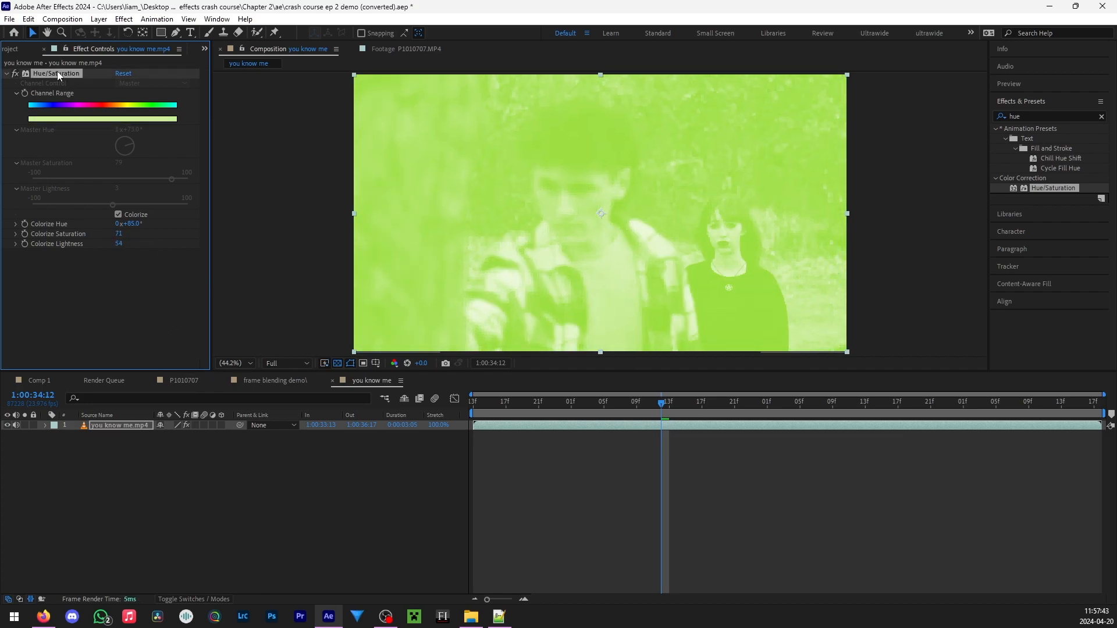
{"action": "left_click", "coordinate": [125, 74]}
Limit Hue/Saturation to the Greens channel, and adjust that channel's hue, saturation and color range.
{"action": "left_click", "coordinate": [147, 85]}
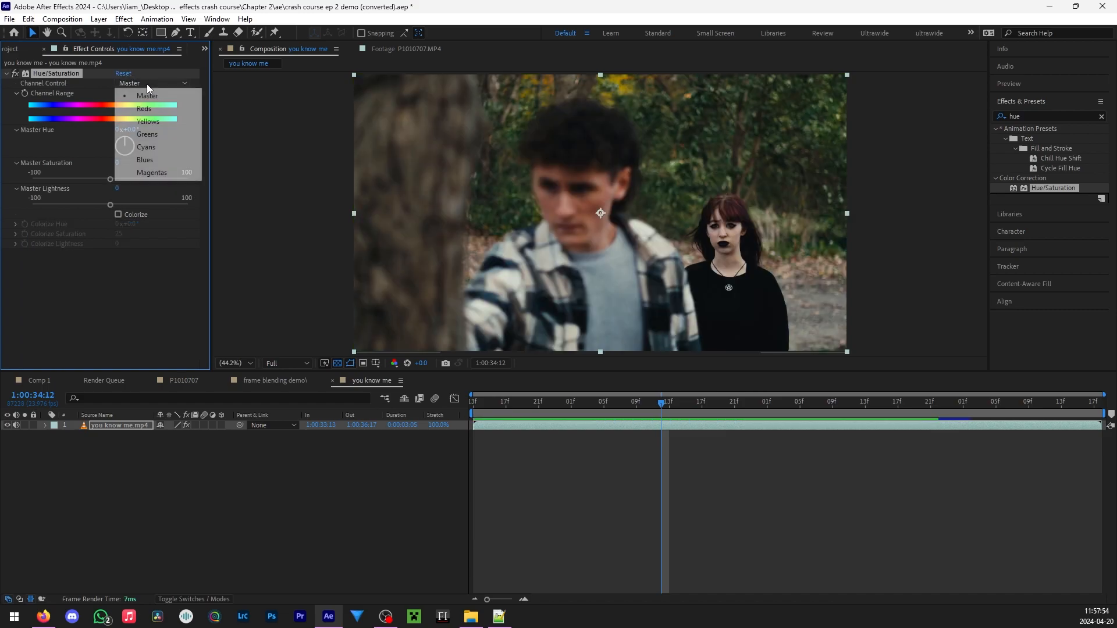
{"action": "left_click", "coordinate": [147, 134]}
{"action": "left_click_drag", "start_coordinate": [128, 147], "coordinate": [155, 131]}
{"action": "left_click_drag", "start_coordinate": [110, 200], "coordinate": [171, 181]}
{"action": "left_click_drag", "start_coordinate": [130, 120], "coordinate": [139, 119]}
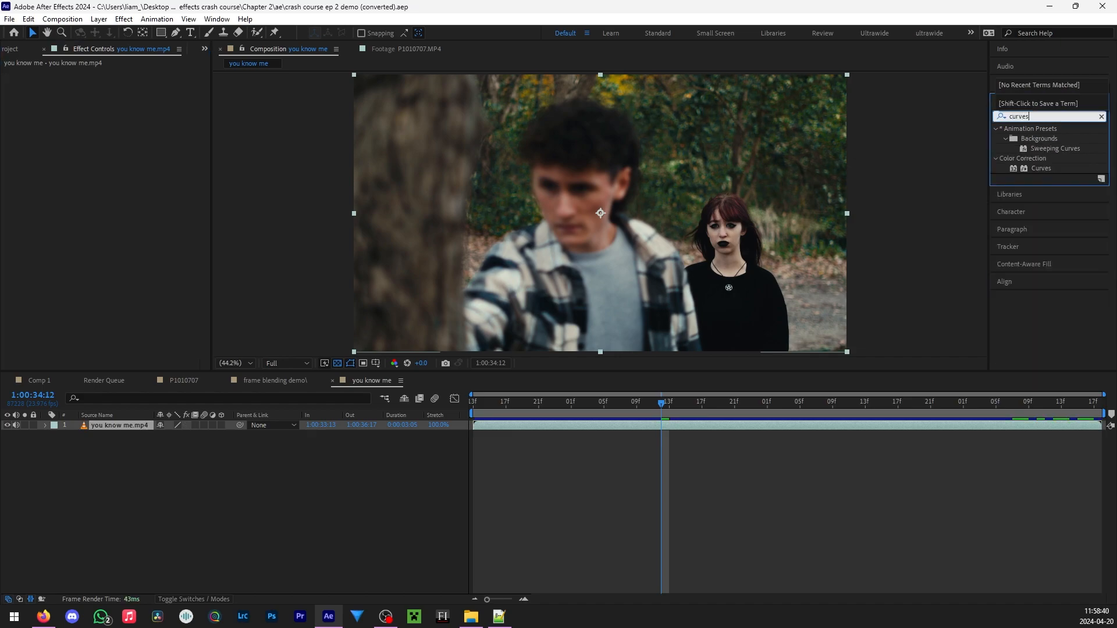
Apply the Curves effect to the you know me.mp4 layer and bend the RGB curve into an S shape.
{"action": "left_click_drag", "start_coordinate": [1055, 170], "coordinate": [142, 424]}
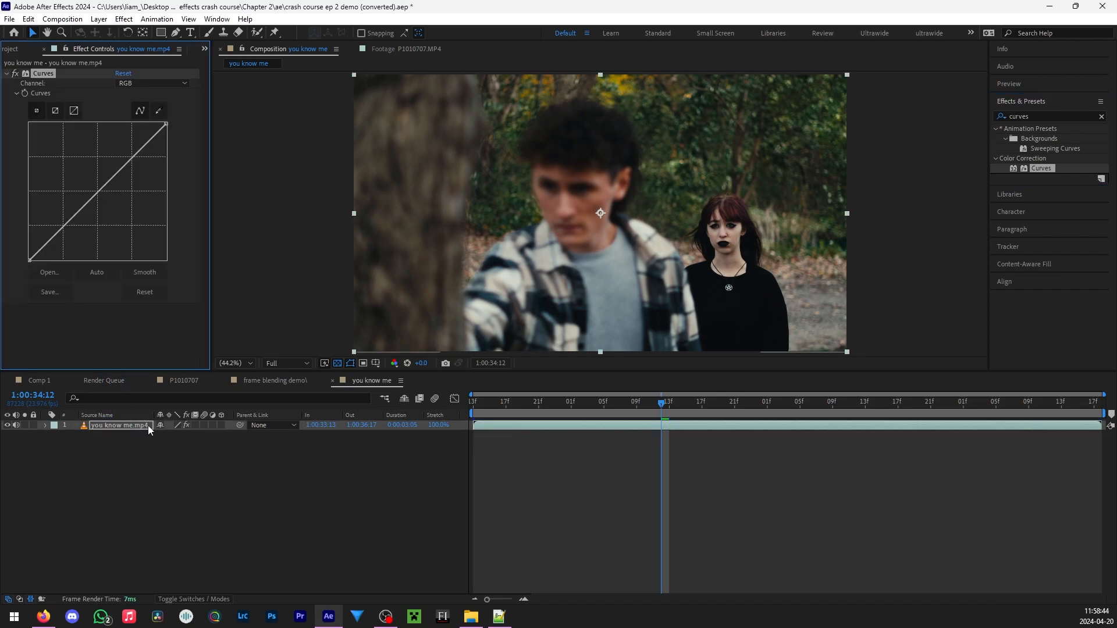
{"action": "key", "text": "alt+Tab"}
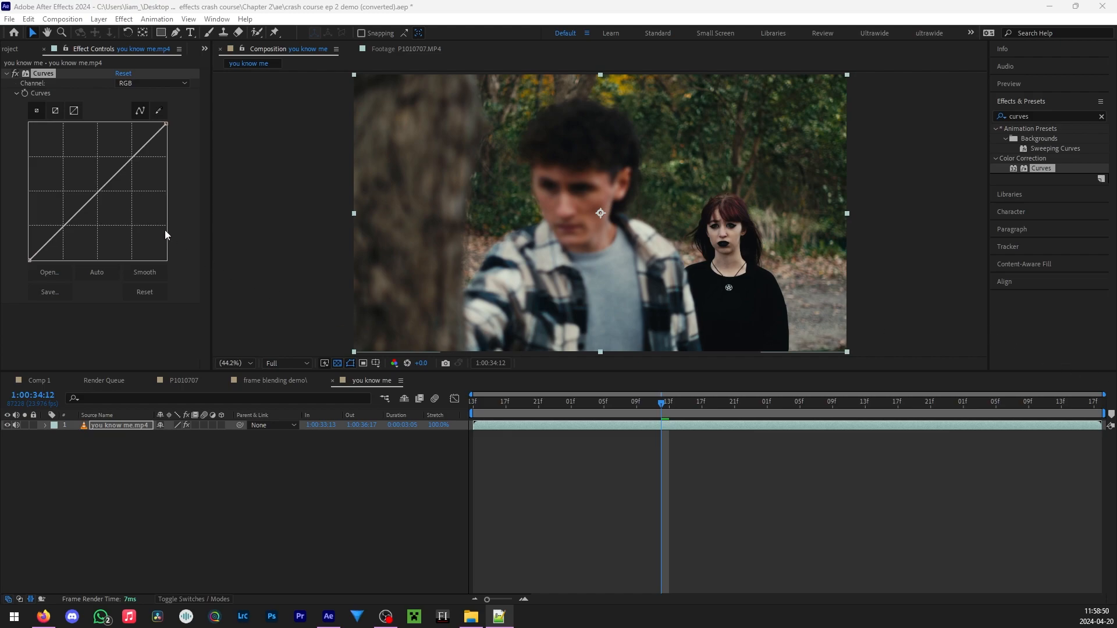
{"action": "left_click", "coordinate": [67, 228]}
{"action": "left_click_drag", "start_coordinate": [67, 227], "coordinate": [73, 232]}
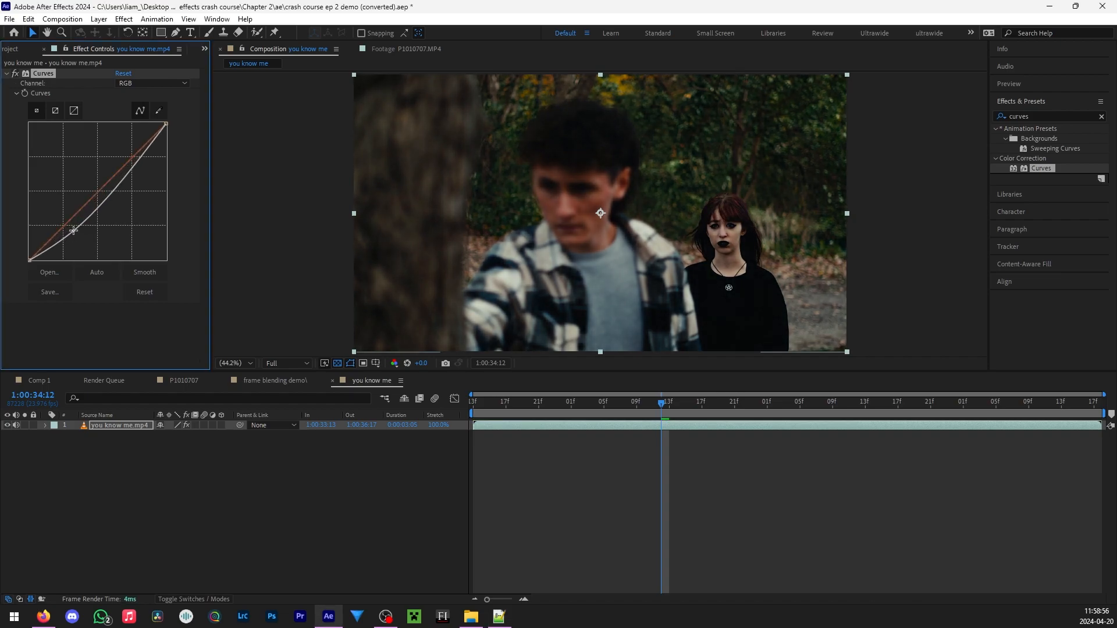
{"action": "left_click_drag", "start_coordinate": [131, 170], "coordinate": [116, 156]}
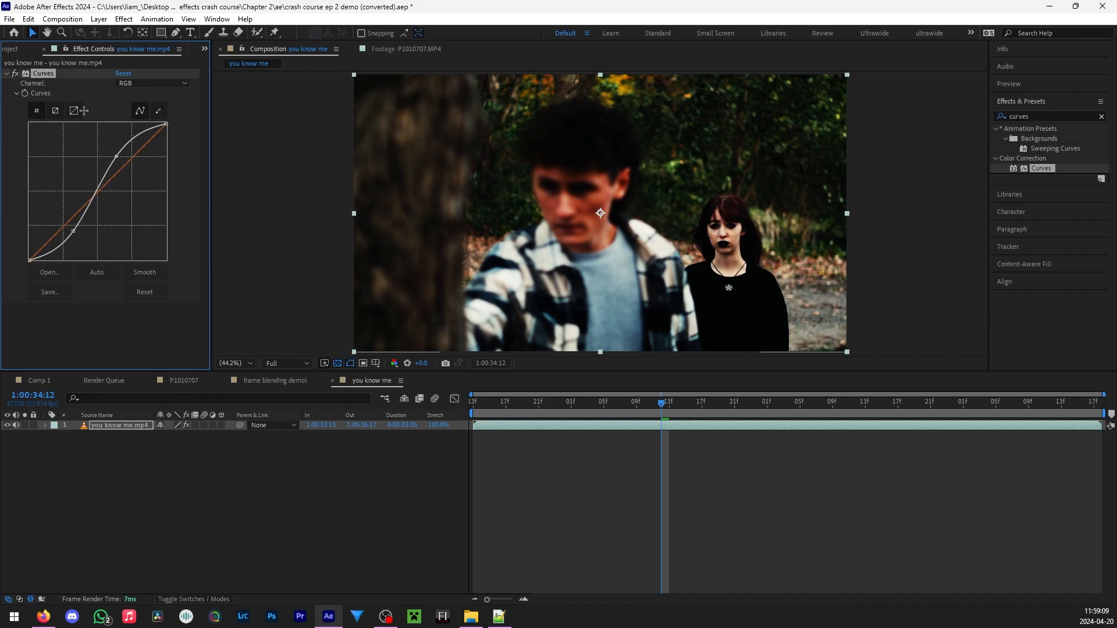
Switch Curves to a single color channel and pull its curve down in the shadows.
{"action": "left_click", "coordinate": [151, 84]}
{"action": "left_click", "coordinate": [145, 120]}
{"action": "left_click_drag", "start_coordinate": [64, 227], "coordinate": [74, 235]}
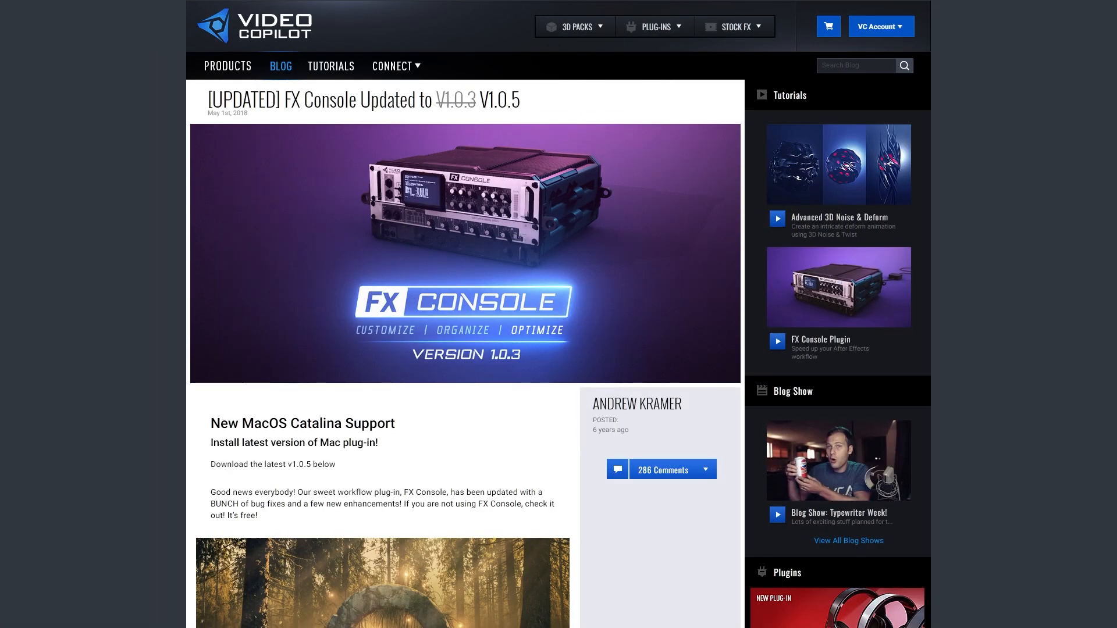
Look through Video Copilot's FX Console V1.0.5 web page, including its fixes, download options and feature list.
{"action": "scroll", "coordinate": [611, 289], "scroll_direction": "down", "scroll_amount": 3}
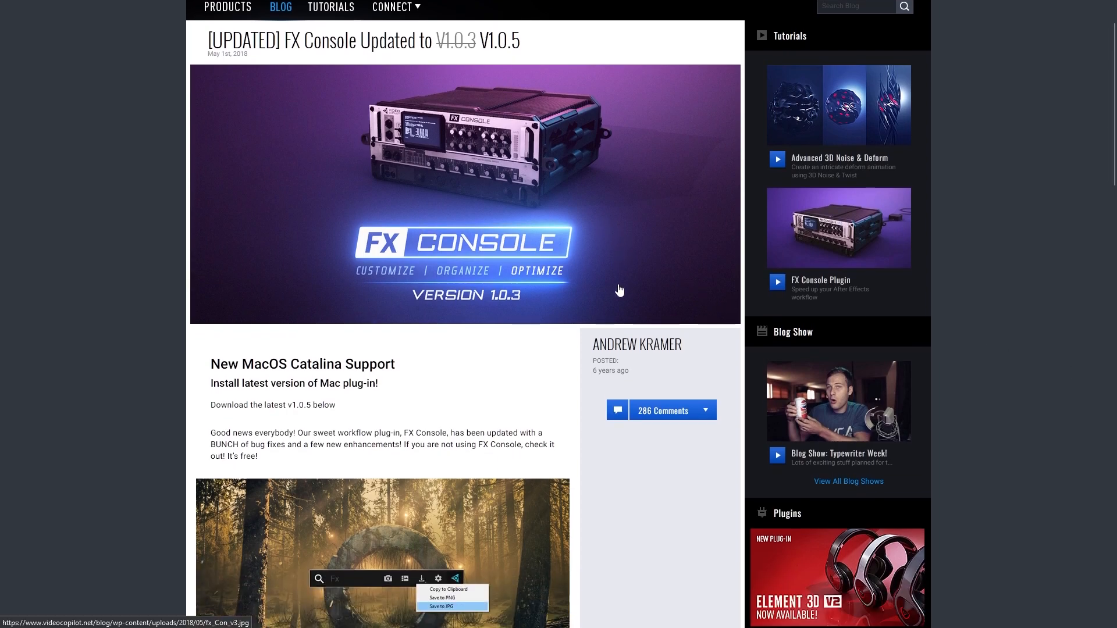
{"action": "scroll", "coordinate": [619, 289], "scroll_direction": "down", "scroll_amount": 10}
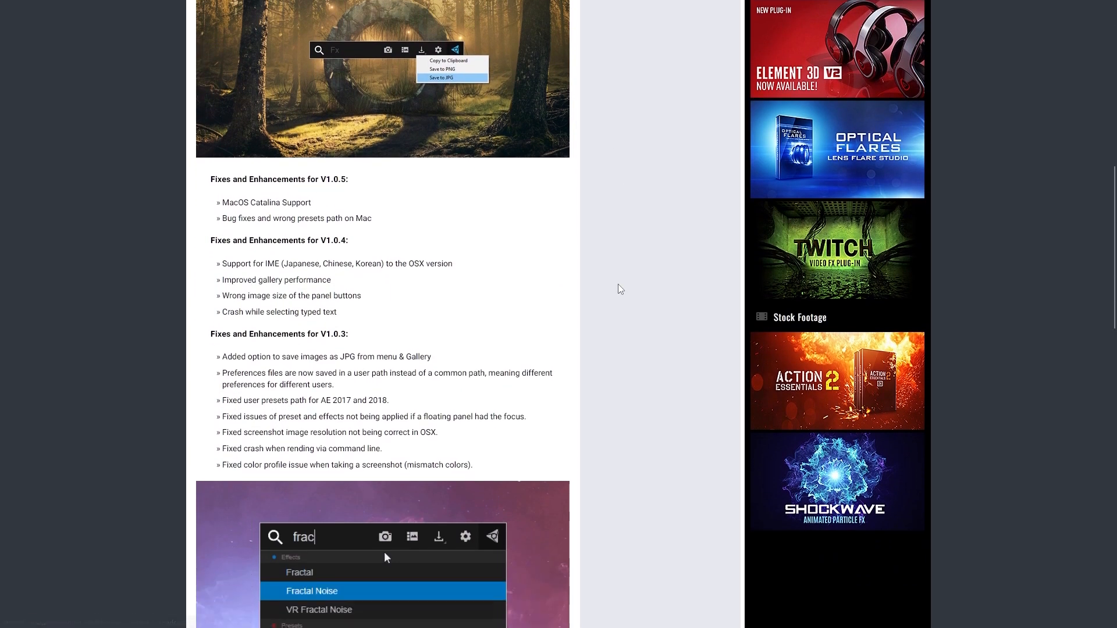
{"action": "scroll", "coordinate": [618, 285], "scroll_direction": "down", "scroll_amount": 8}
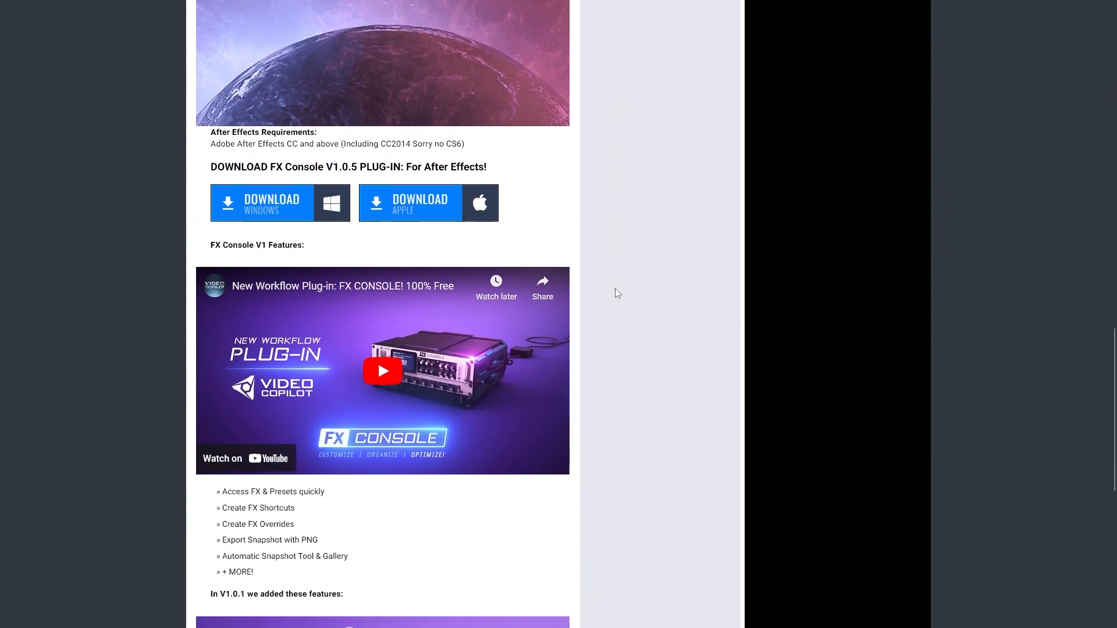
{"action": "scroll", "coordinate": [617, 293], "scroll_direction": "down", "scroll_amount": 6}
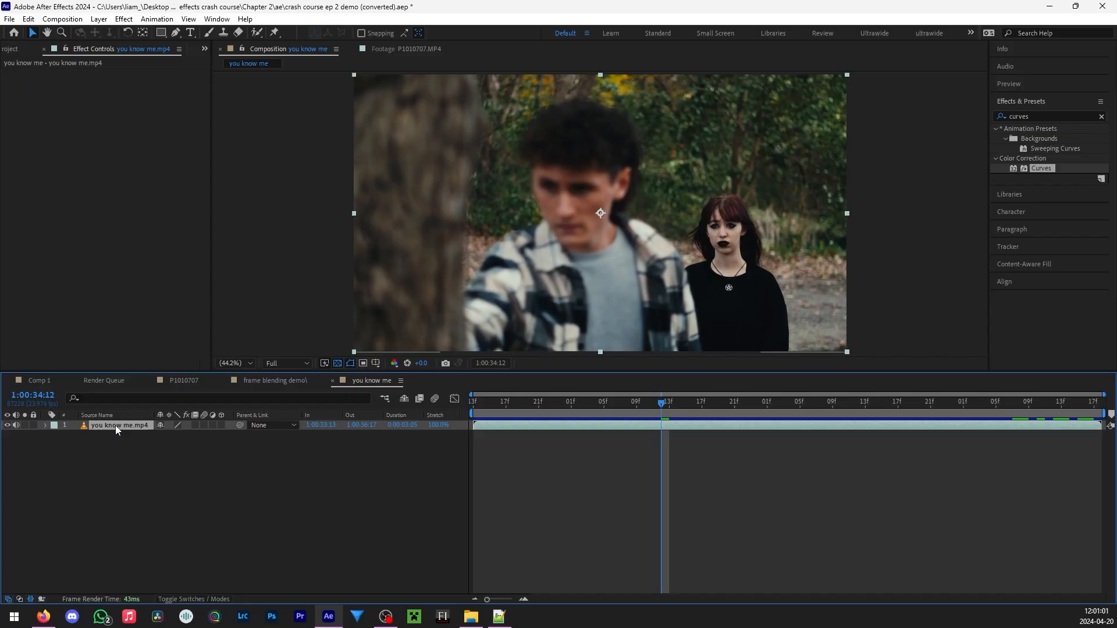
Use the FX Console search to apply the Glow and Tint effects to the you know me.mp4 layer.
{"action": "key", "text": "ctrl+space"}
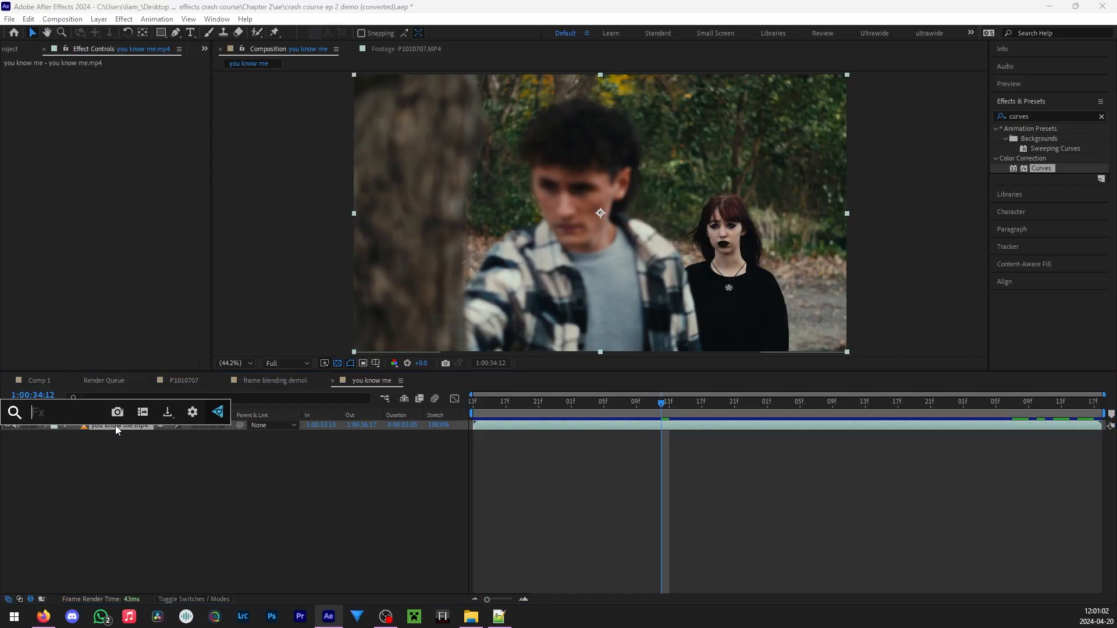
{"action": "type", "text": "glow"}
{"action": "key", "text": "Return"}
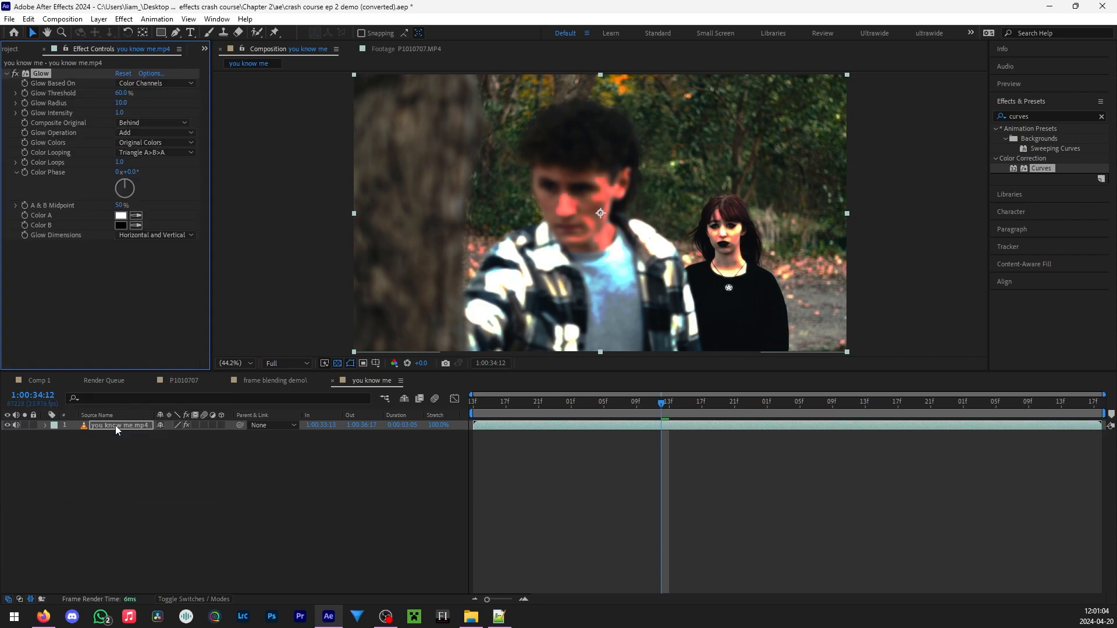
{"action": "key", "text": "ctrl+space"}
{"action": "type", "text": "tint"}
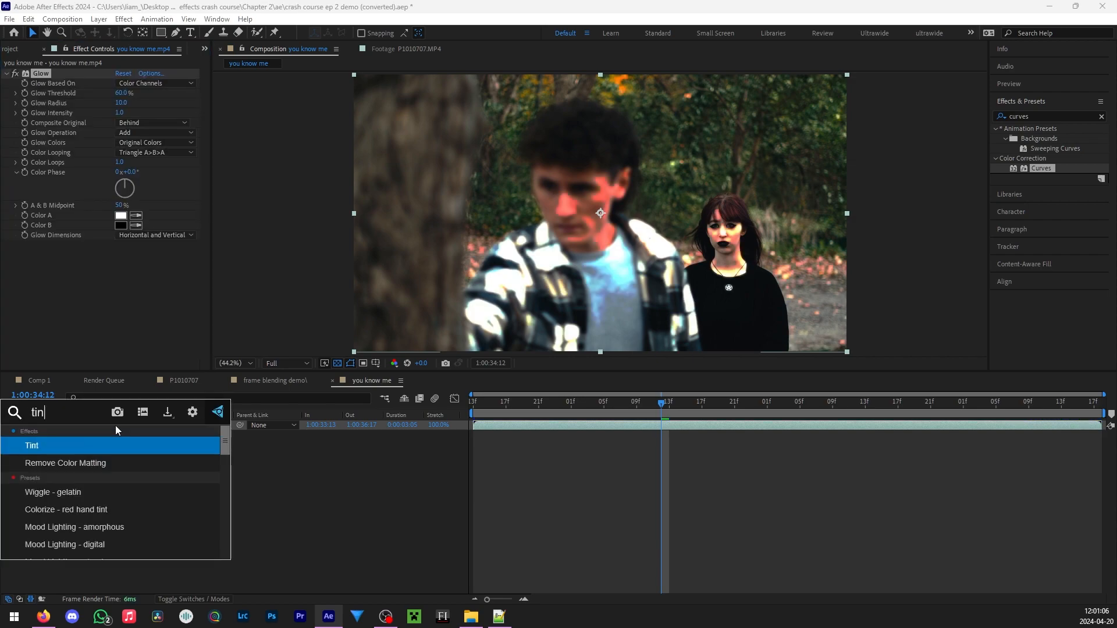
{"action": "key", "text": "Return"}
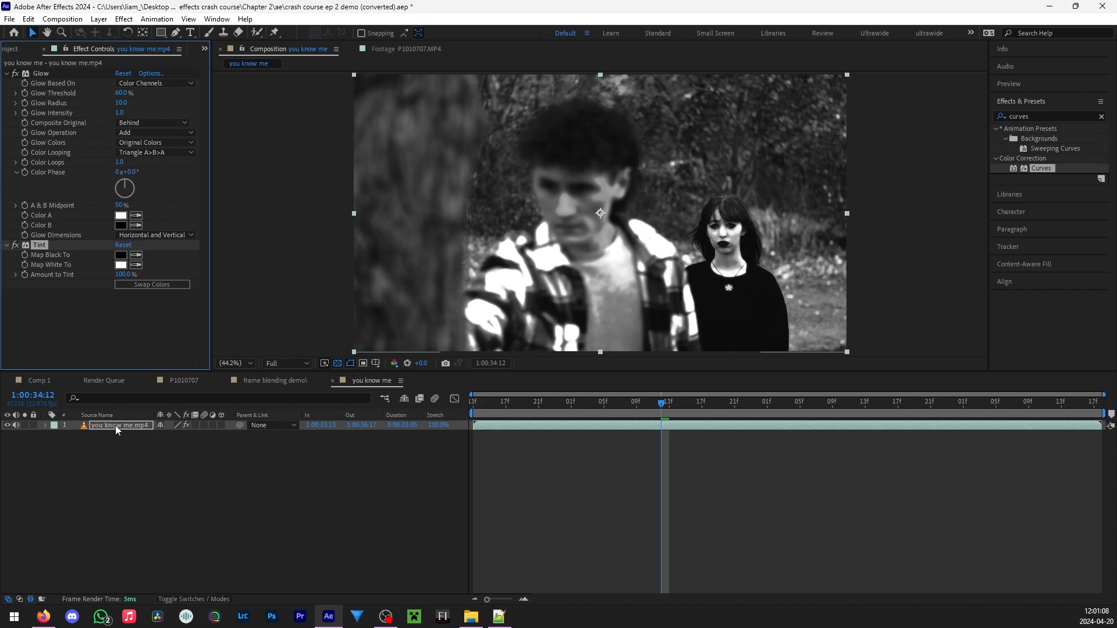
Add Fast Box Blur to the you know me.mp4 layer through FX Console and set its blur radius to 8.
{"action": "key", "text": "ctrl+space"}
{"action": "type", "text": "blur"}
{"action": "key", "text": "ctrl+a"}
{"action": "type", "text": "box blur"}
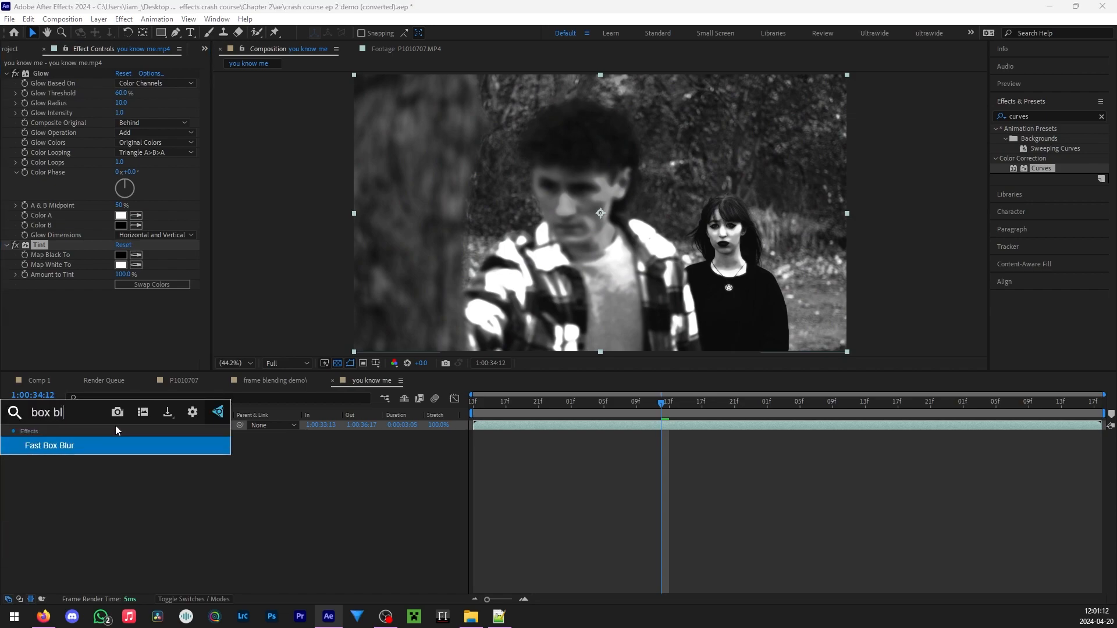
{"action": "key", "text": "Return"}
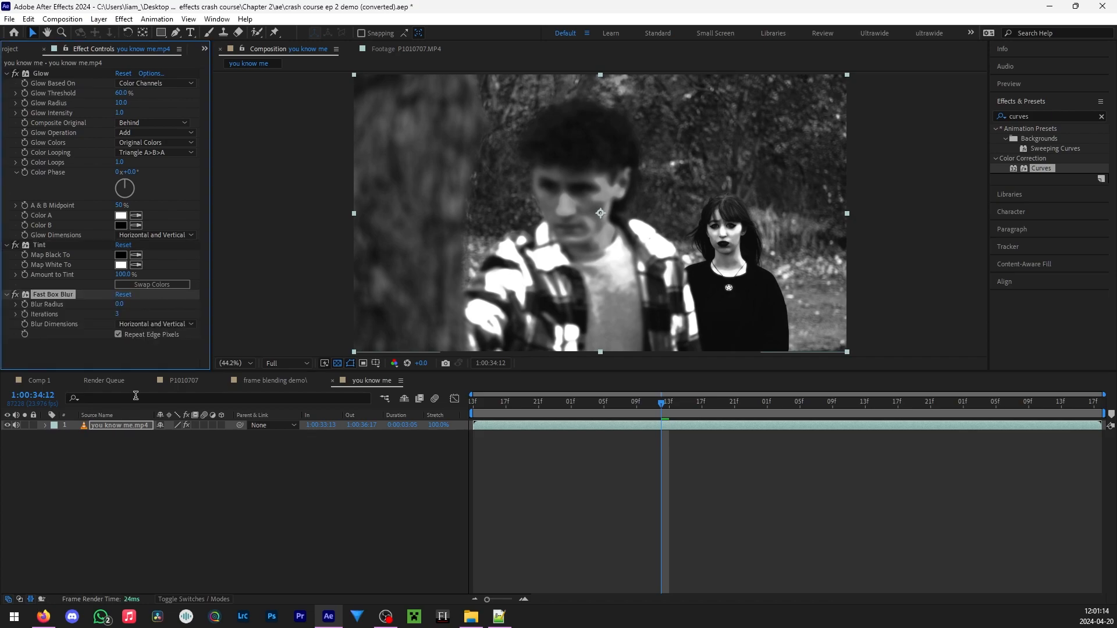
{"action": "mouse_move", "coordinate": [120, 304]}
{"action": "left_mouse_down"}
{"action": "mouse_move", "coordinate": [144, 305]}
{"action": "mouse_move", "coordinate": [124, 306]}
{"action": "left_mouse_up"}
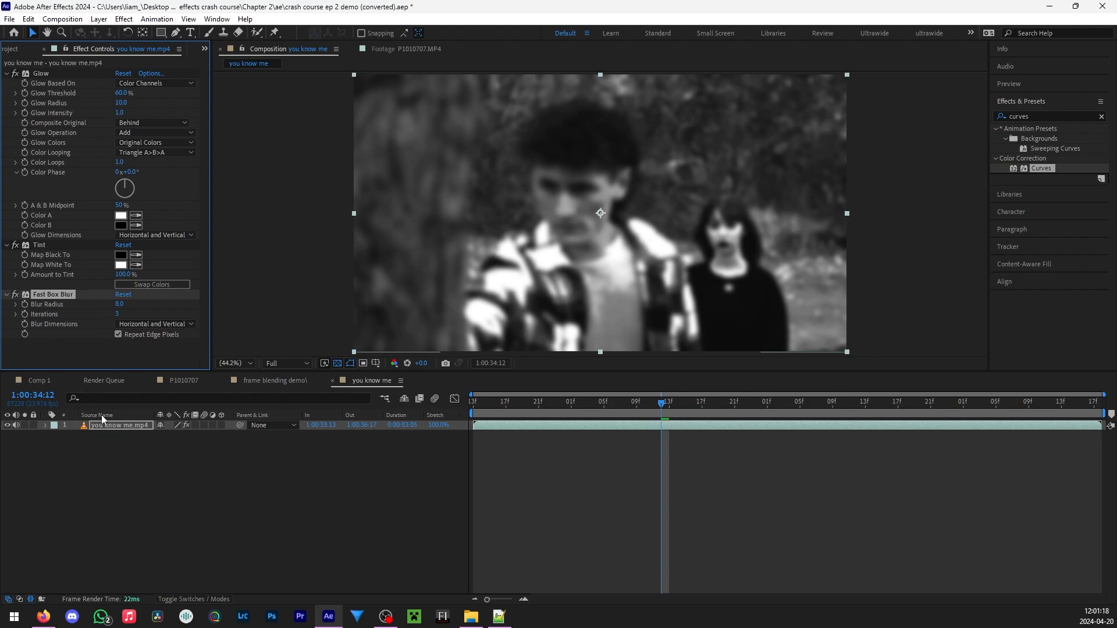